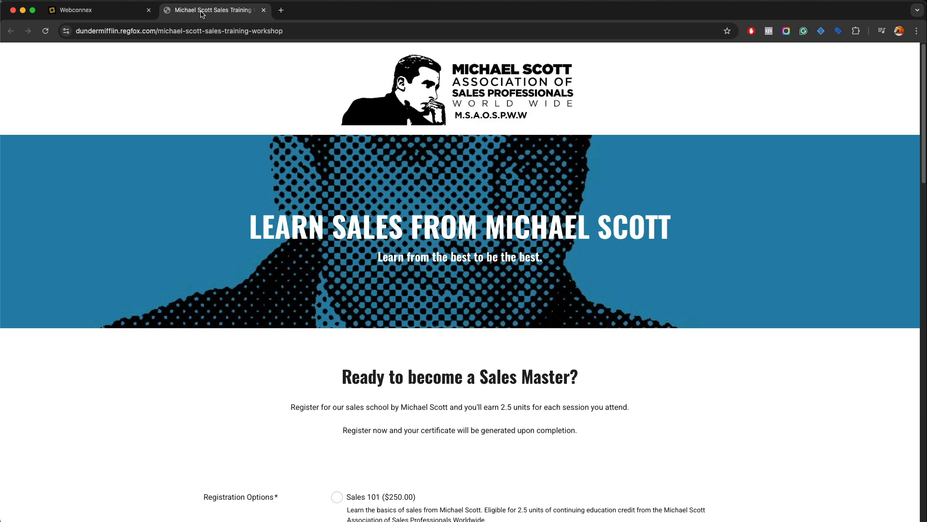
# Review the registration form, then return to the workshop's Registrations list
pyautogui.scroll(-5, 290, 193)
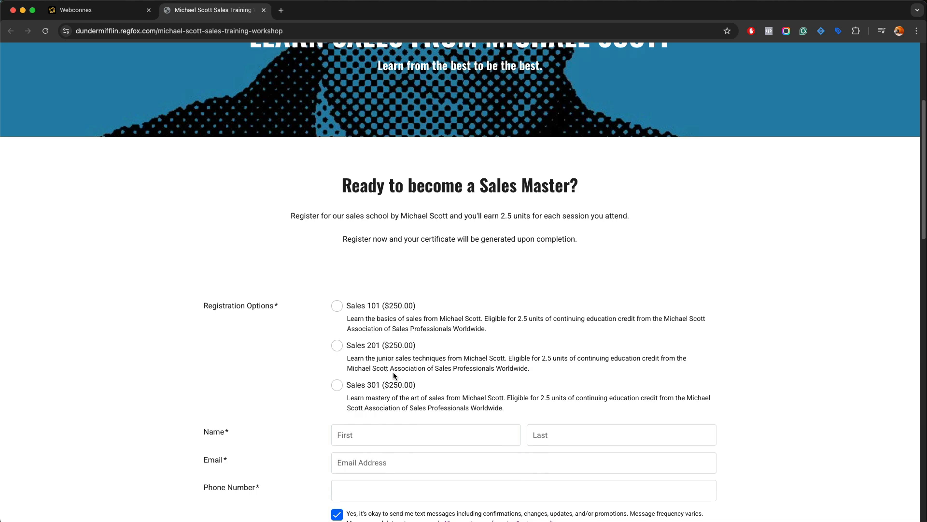
pyautogui.scroll(-10, 395, 376)
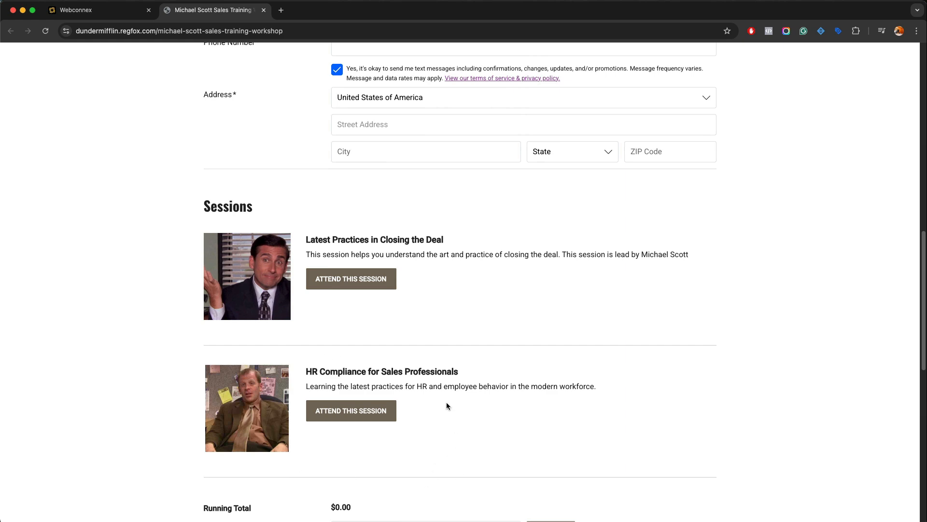
pyautogui.scroll(15, 446, 406)
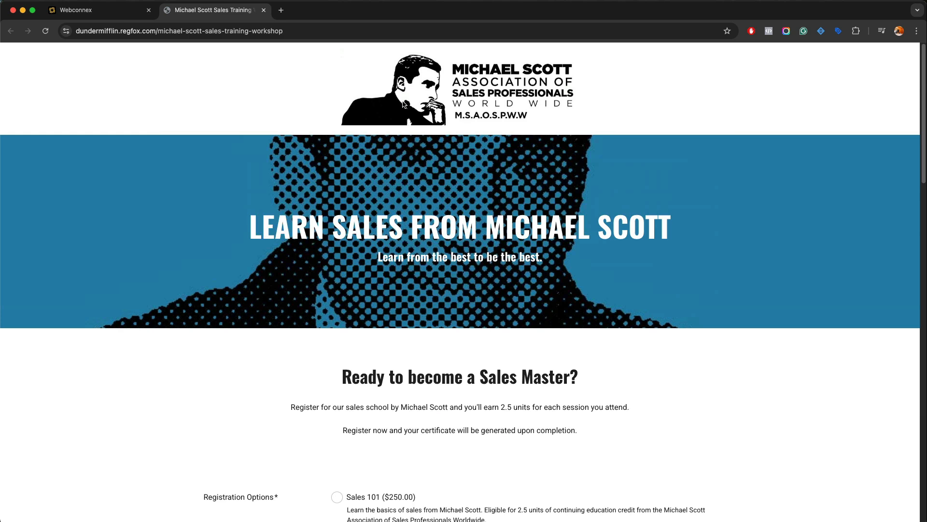
pyautogui.click(78, 9)
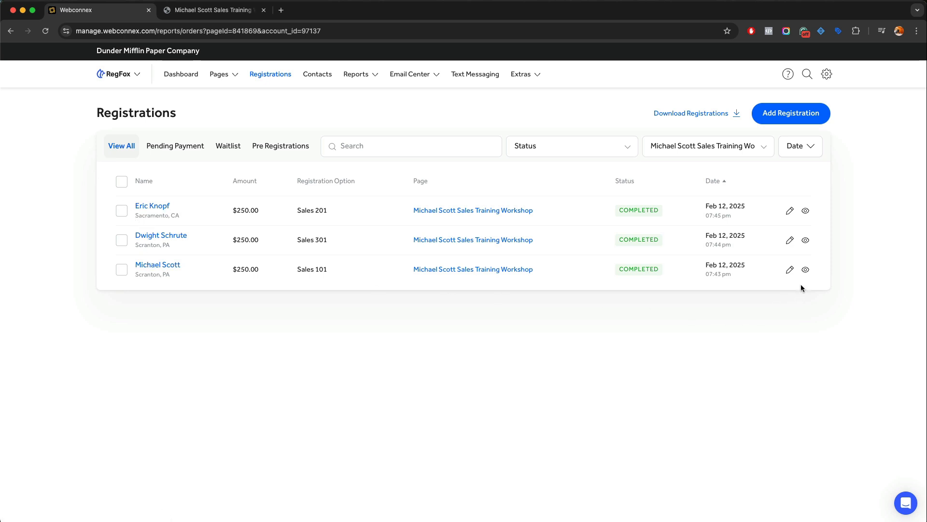
# Open the Sales 101 registrant's details and review the completed $250.00 HR Compliance registration
pyautogui.click(805, 269)
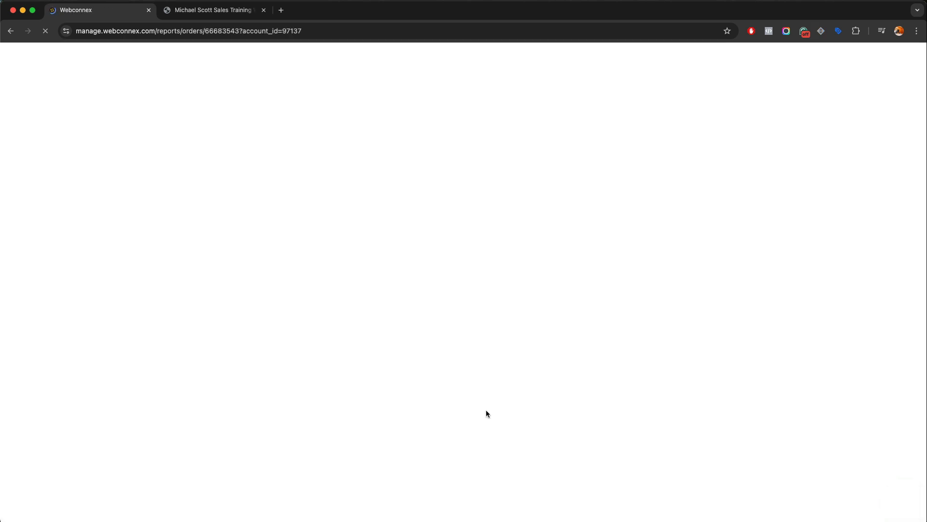
pyautogui.scroll(-2, 474, 392)
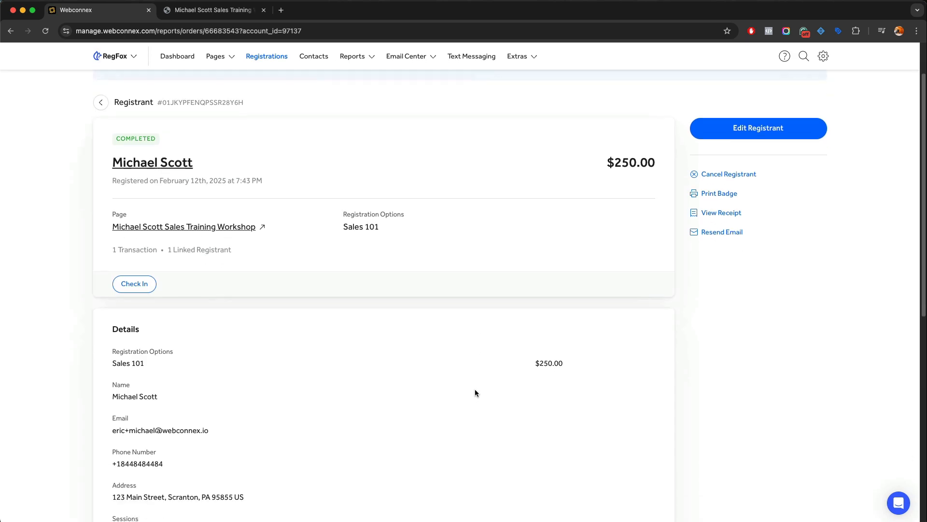
pyautogui.scroll(-5, 475, 393)
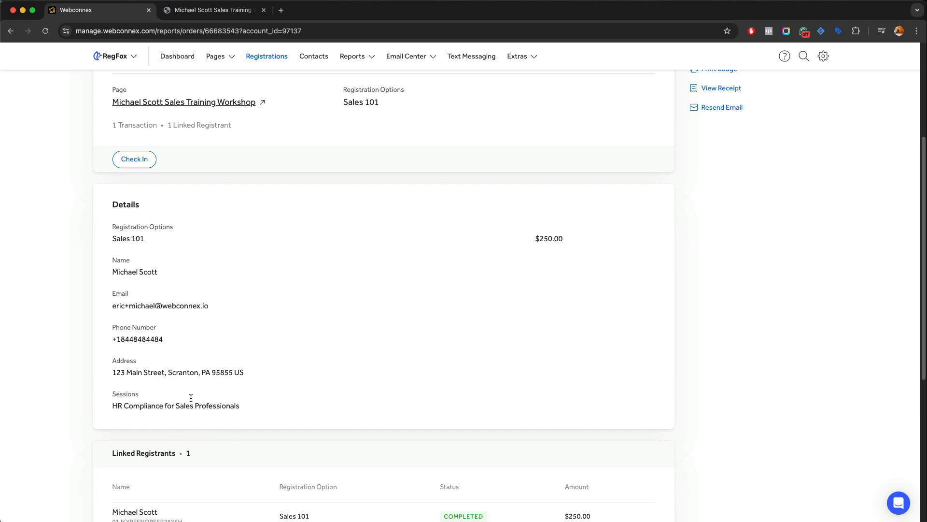
pyautogui.scroll(4, 191, 398)
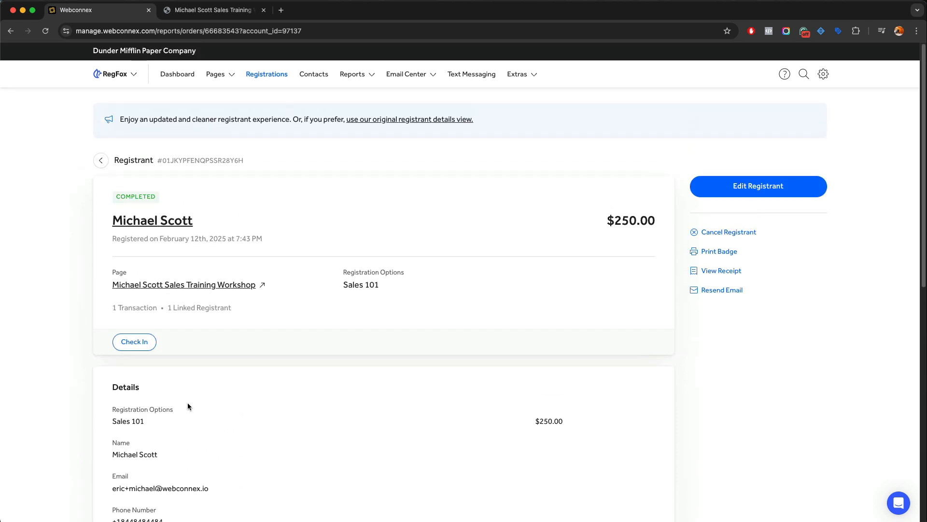
pyautogui.moveTo(535, 83)
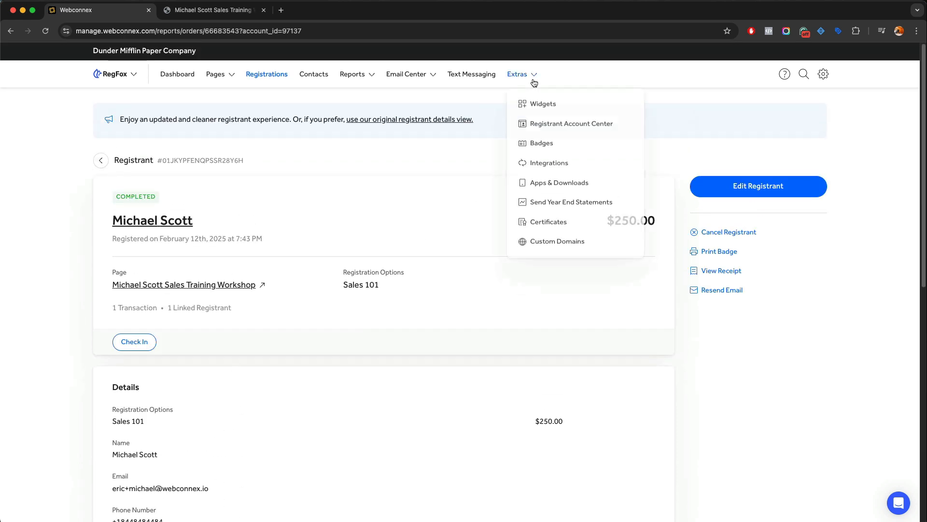
# Go to Extras > Certificates and show the list of issued certificates
pyautogui.click(549, 230)
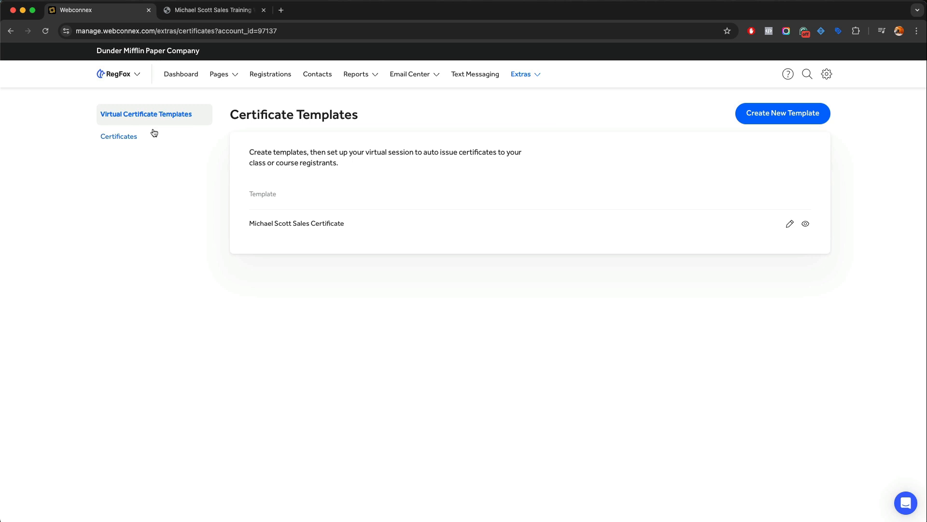
pyautogui.click(132, 139)
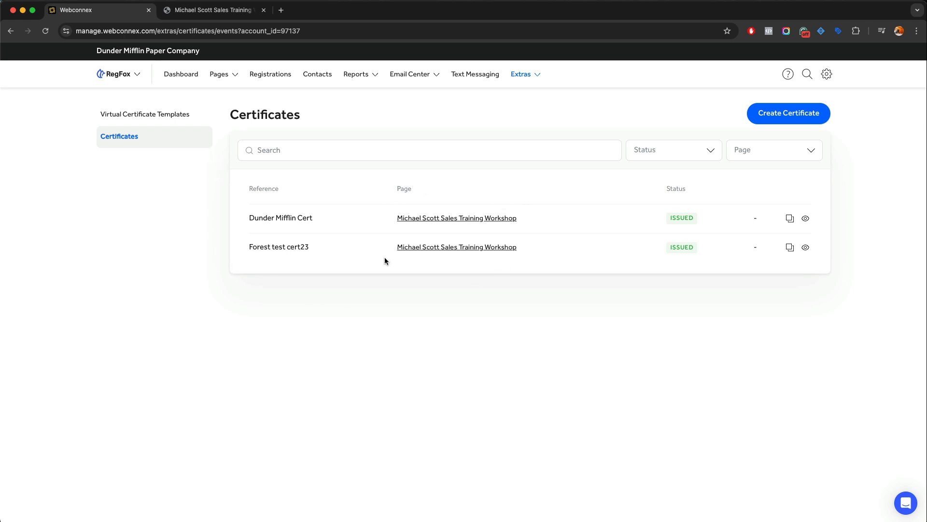
# Create a certificate named 'Michael Scott Sales Workshop' for the Michael Scott Sales Training Workshop page, checked-in restriction off
pyautogui.click(771, 121)
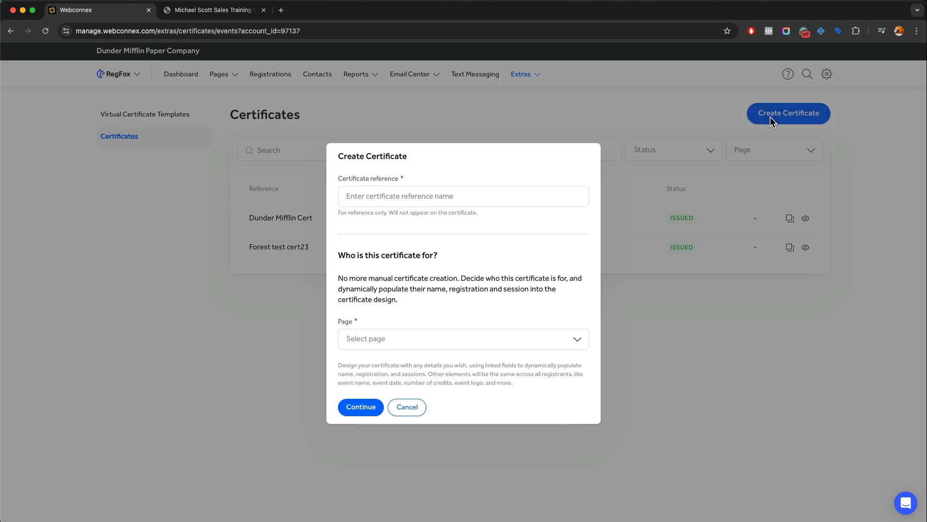
pyautogui.click(454, 203)
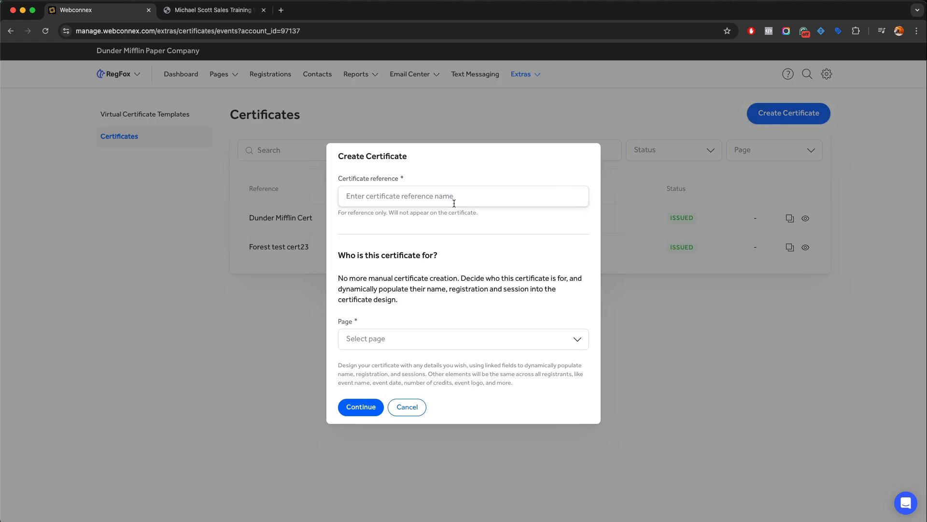
pyautogui.write('Michael Scott Sales Workshop')
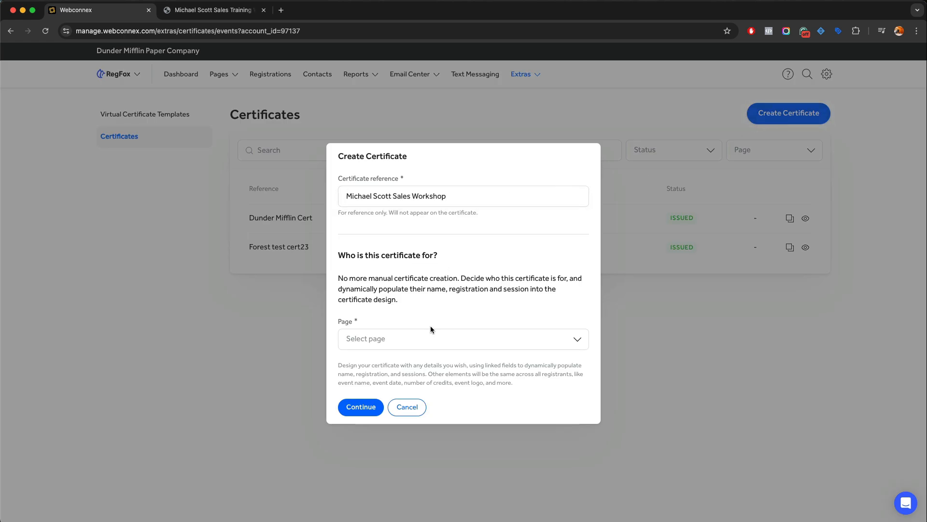
pyautogui.click(429, 335)
pyautogui.scroll(-2, 428, 362)
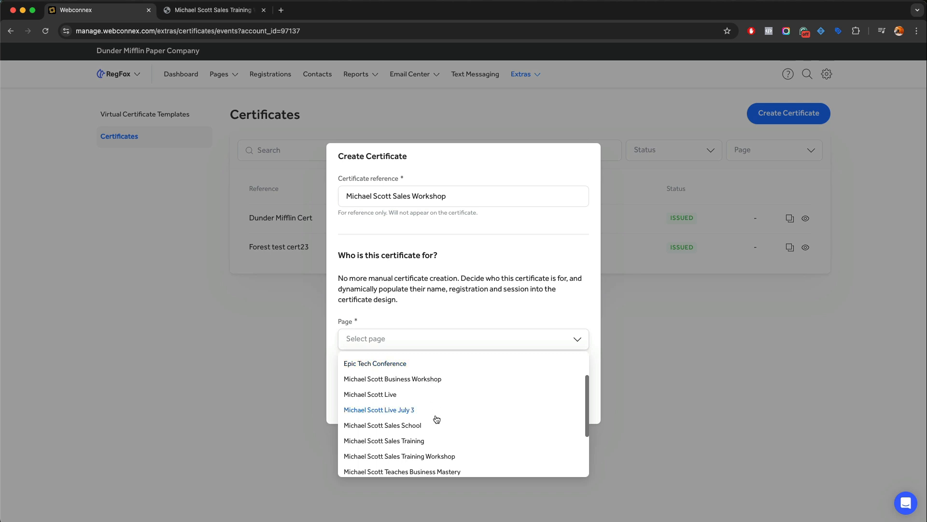
pyautogui.click(444, 456)
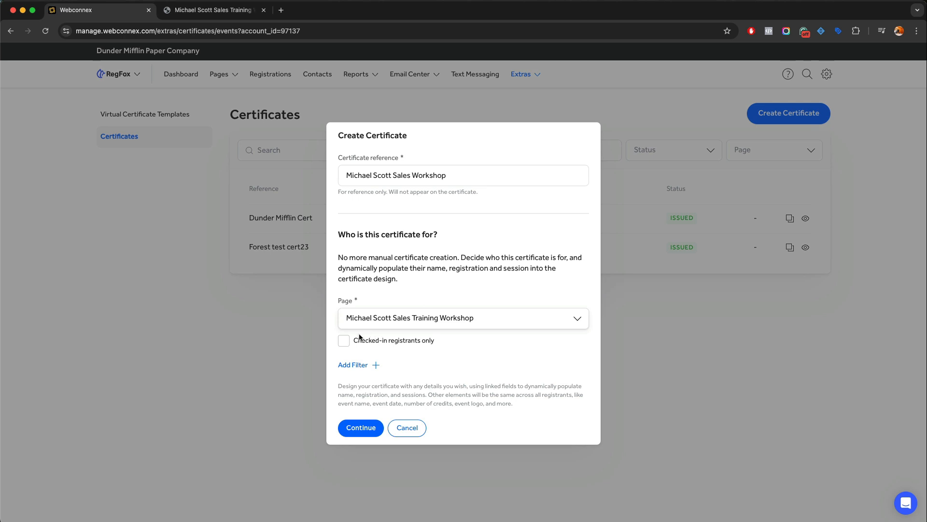
pyautogui.click(348, 342)
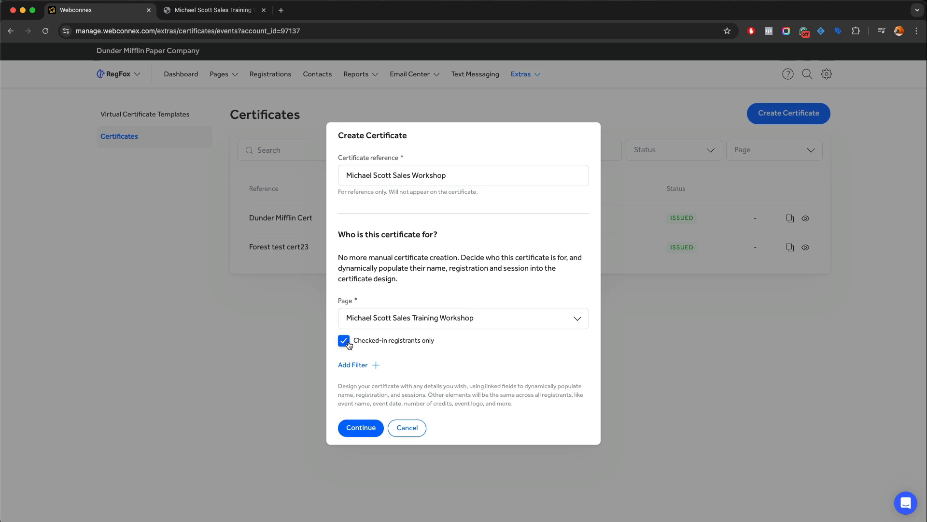
pyautogui.click(349, 345)
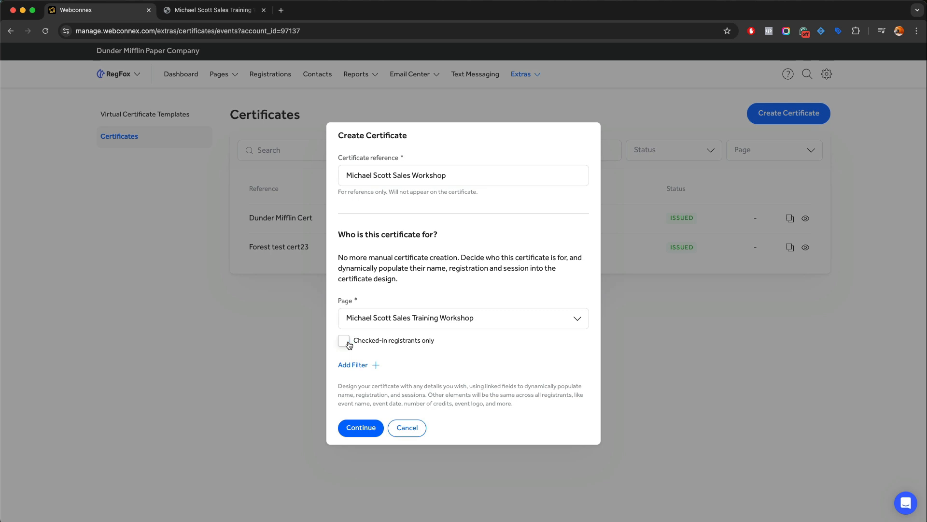
pyautogui.click(370, 365)
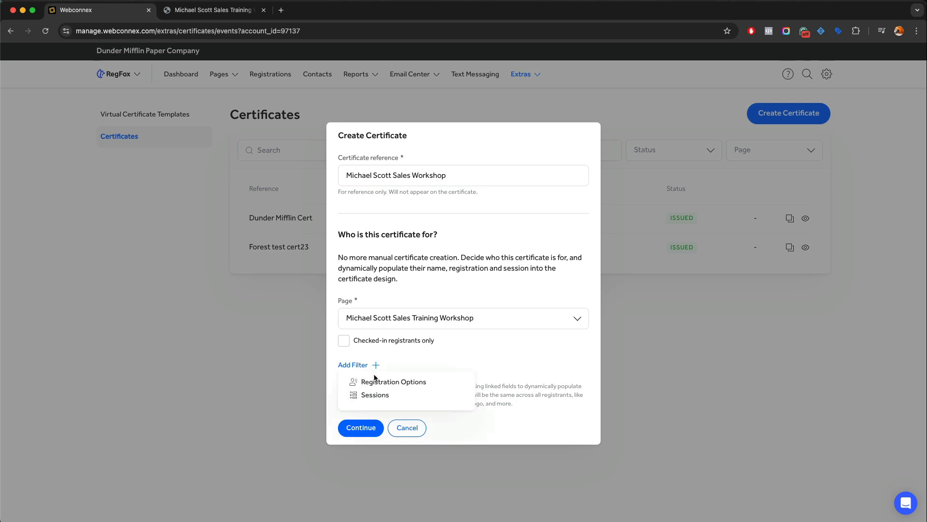
# Try a registration options filter with Sales 101, 201 and 301, then delete it
pyautogui.click(376, 382)
pyautogui.click(379, 366)
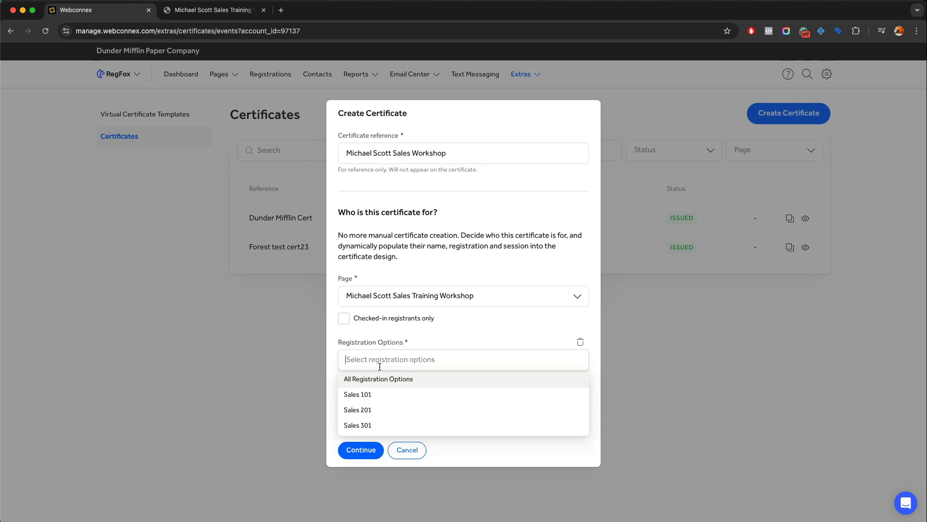
pyautogui.click(381, 379)
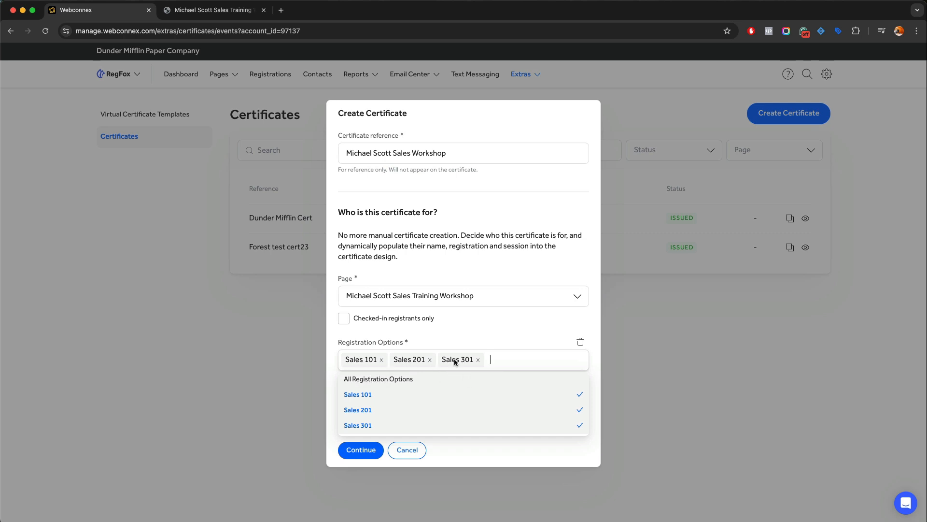
pyautogui.click(478, 360)
pyautogui.click(430, 359)
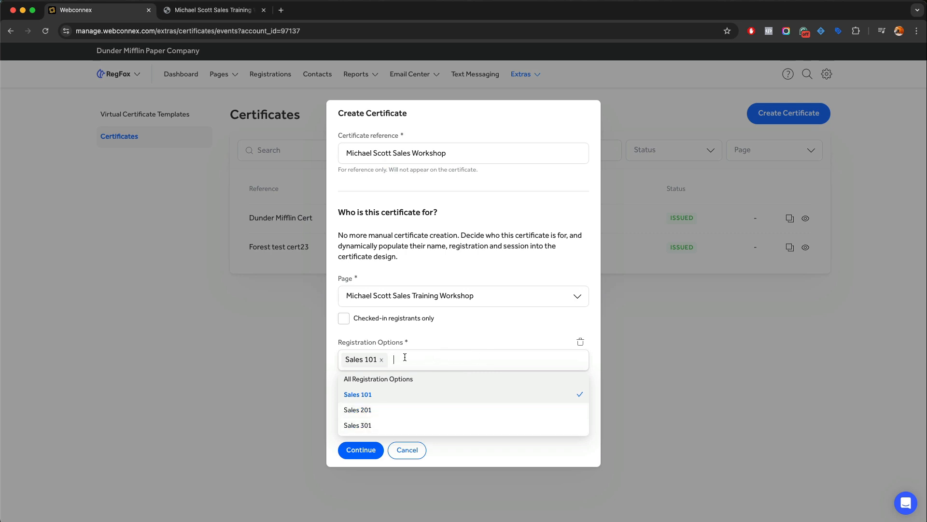
pyautogui.click(381, 359)
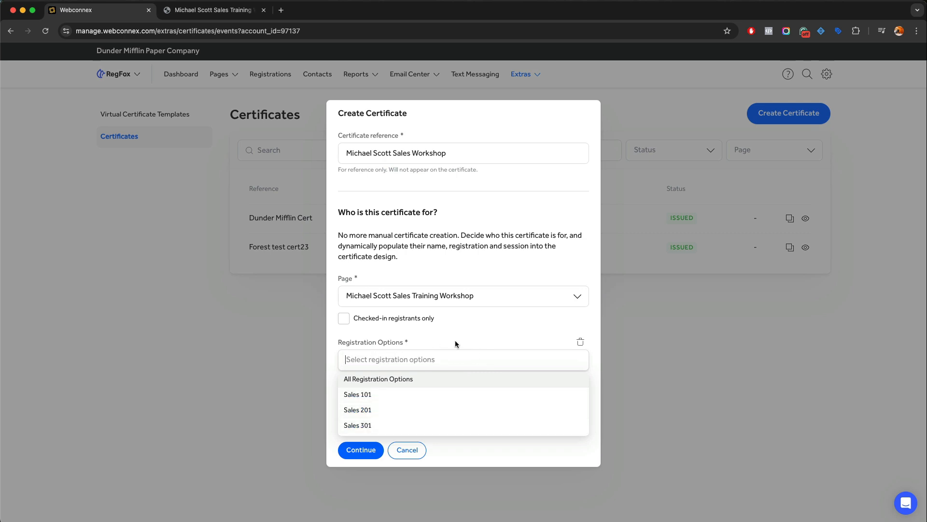
pyautogui.click(580, 344)
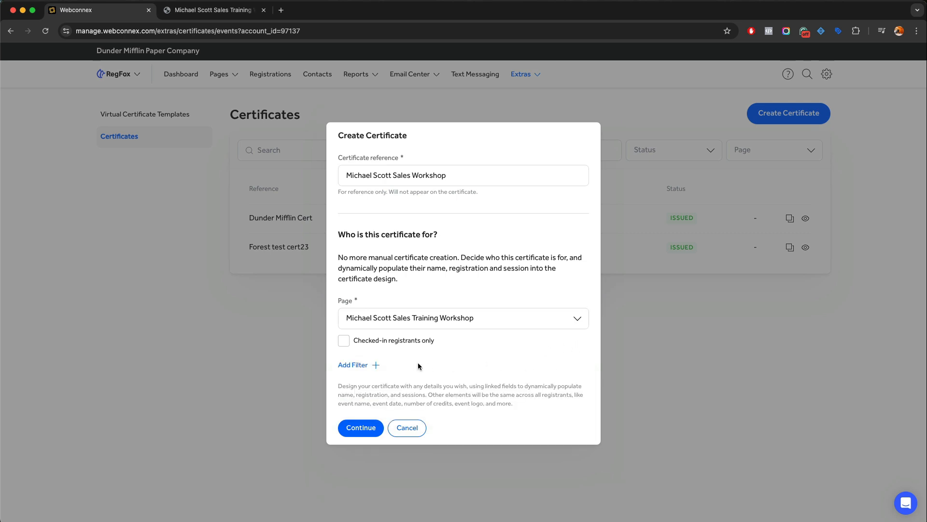
# Add a sessions filter covering both sessions and continue to the certificate designs
pyautogui.click(375, 365)
pyautogui.click(374, 395)
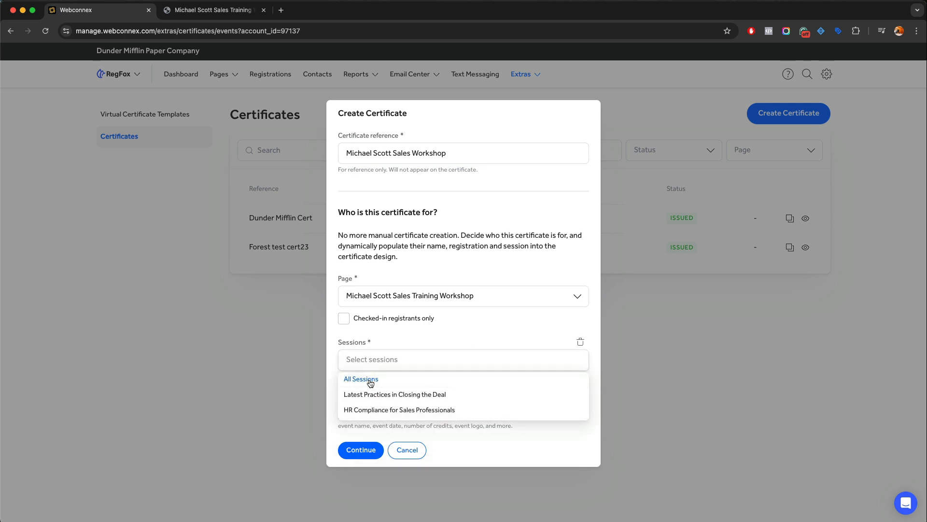
pyautogui.click(408, 385)
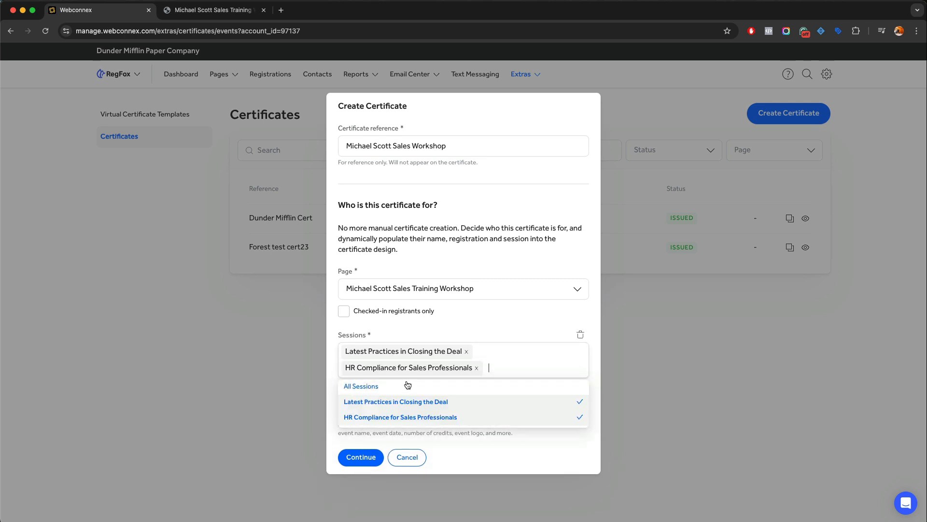
pyautogui.click(452, 330)
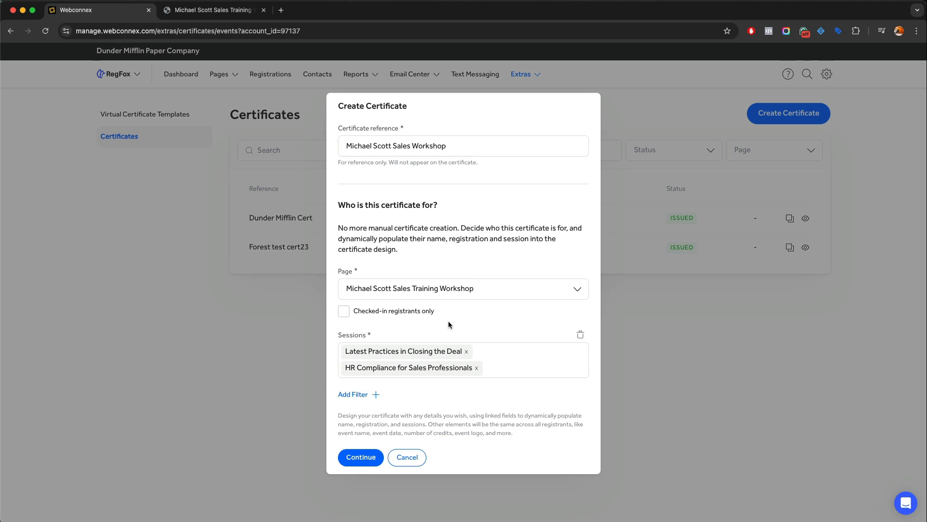
pyautogui.click(372, 395)
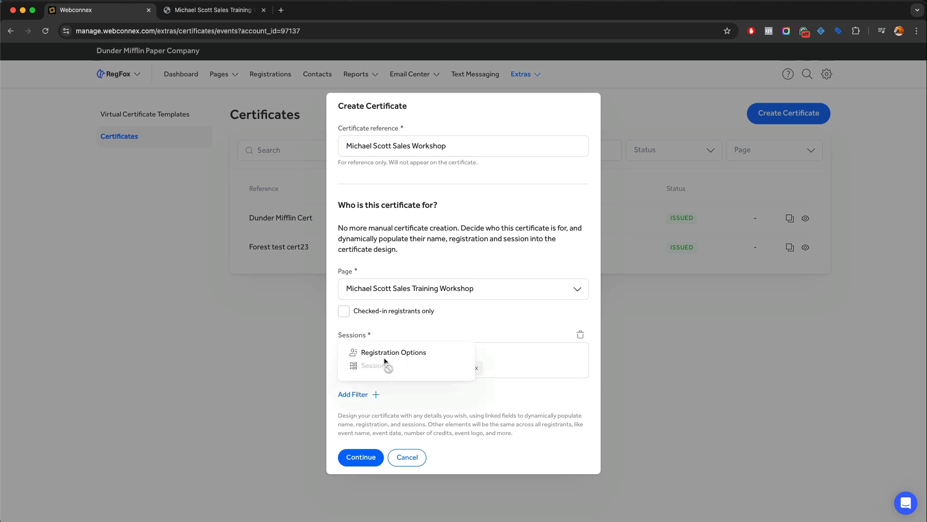
pyautogui.click(466, 395)
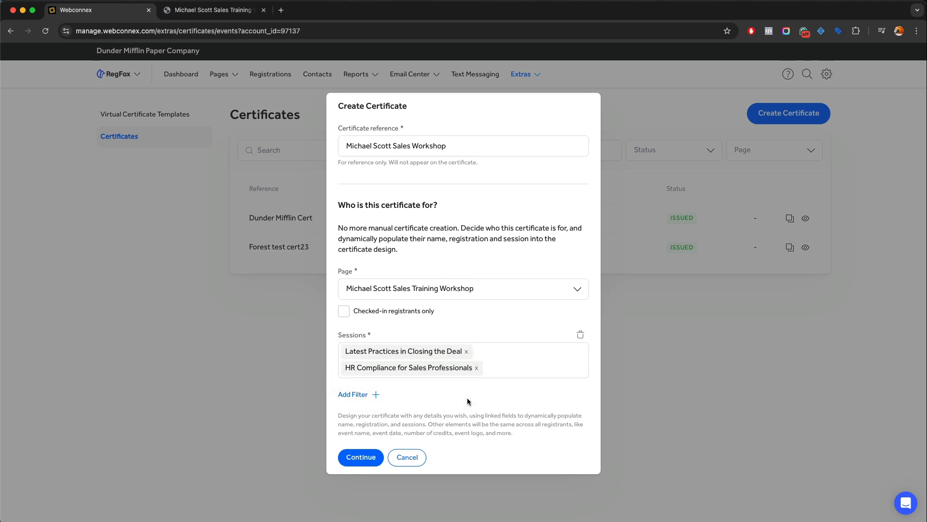
pyautogui.click(370, 457)
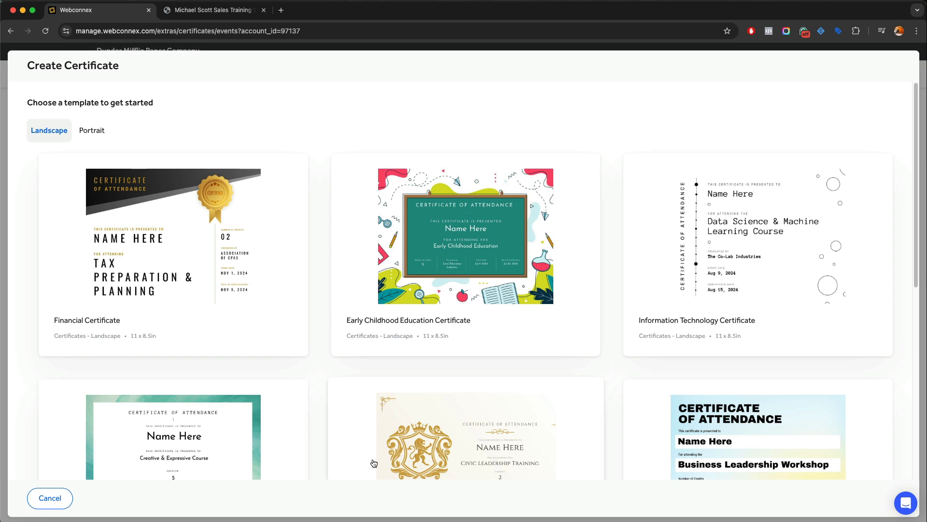
# Pick the Financial Certificate template from the Landscape designs
pyautogui.click(152, 261)
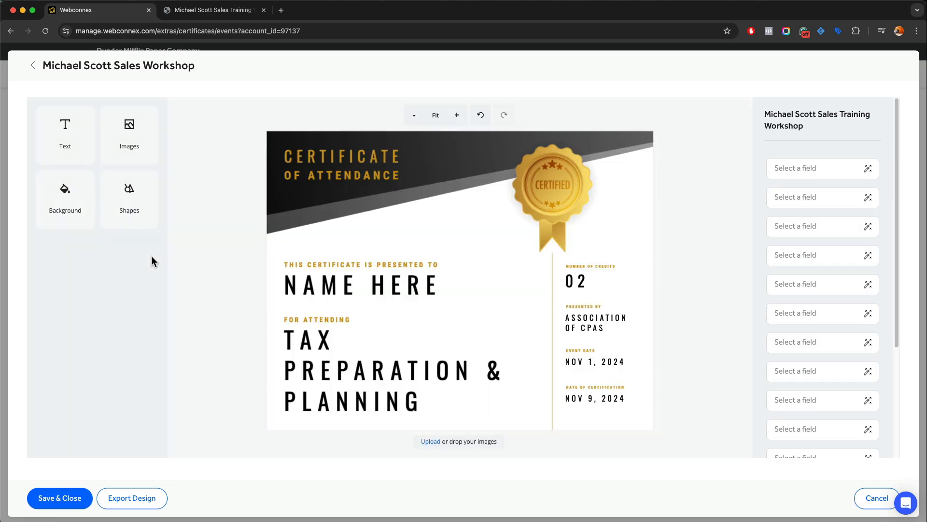
# Nudge the presented-to caption up and link NAME HERE to Name(First Name) and Name(Last Name)
pyautogui.click(385, 265)
pyautogui.moveTo(385, 265)
pyautogui.mouseDown()
pyautogui.moveTo(385, 252)
pyautogui.moveTo(382, 261)
pyautogui.mouseUp()
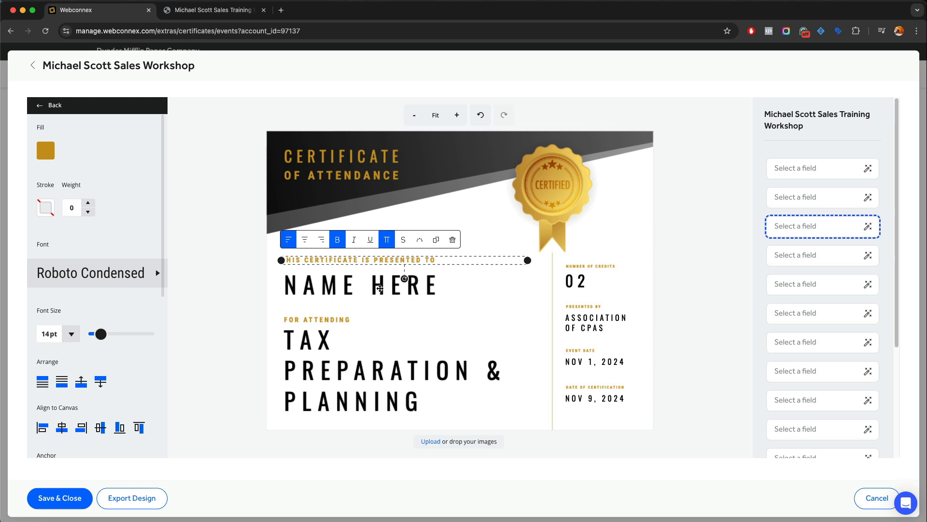
pyautogui.click(381, 289)
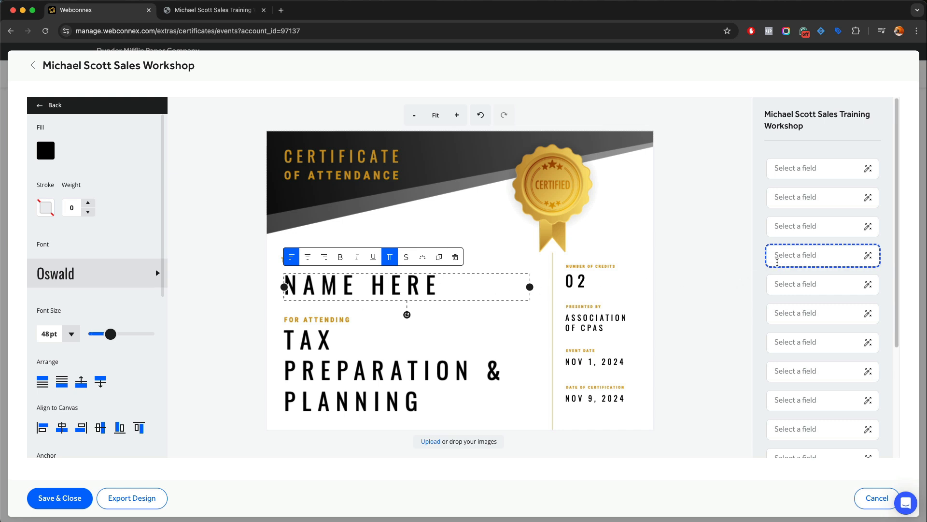
pyautogui.click(785, 258)
pyautogui.click(791, 305)
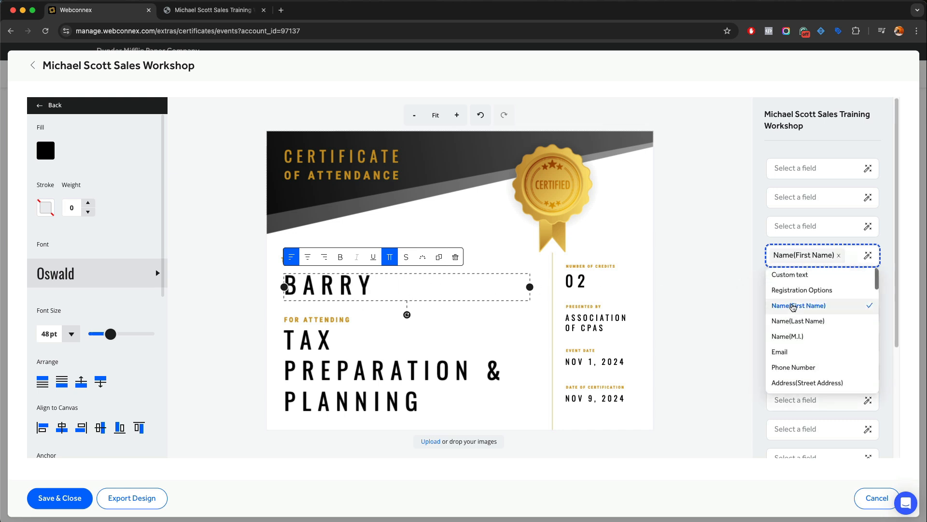
pyautogui.click(787, 319)
pyautogui.click(260, 306)
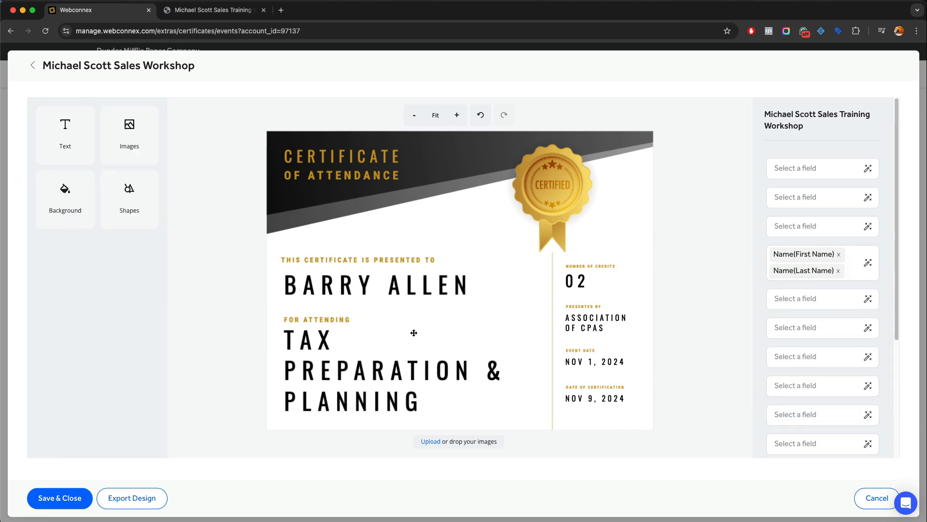
# Link the TAX PREPARATION & PLANNING line to the registrant's Session field, previewing GOLD SESSION
pyautogui.click(319, 374)
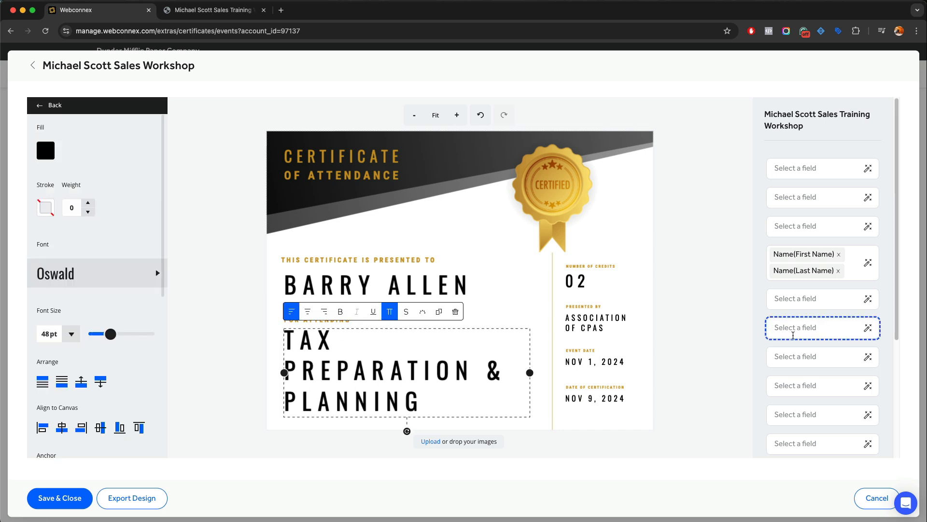
pyautogui.click(795, 331)
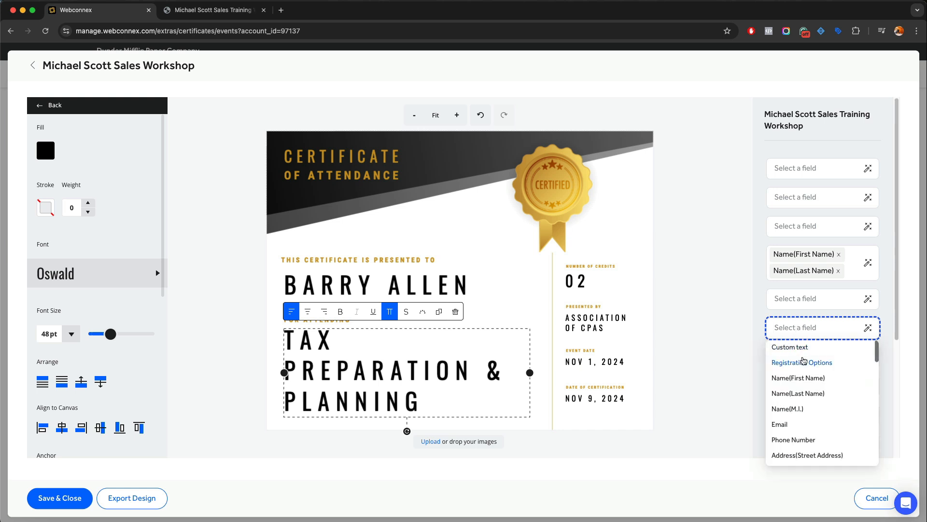
pyautogui.scroll(-1, 818, 363)
pyautogui.scroll(-5, 818, 364)
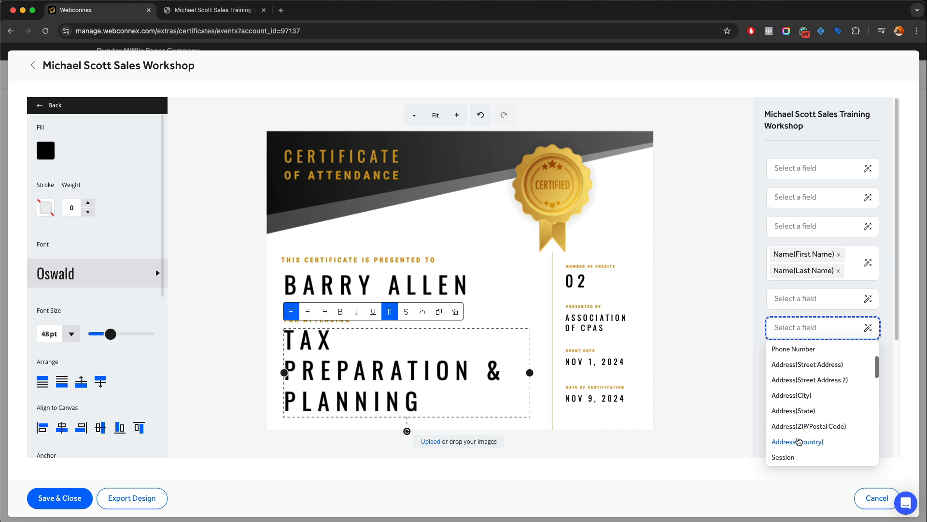
pyautogui.click(793, 457)
pyautogui.click(698, 324)
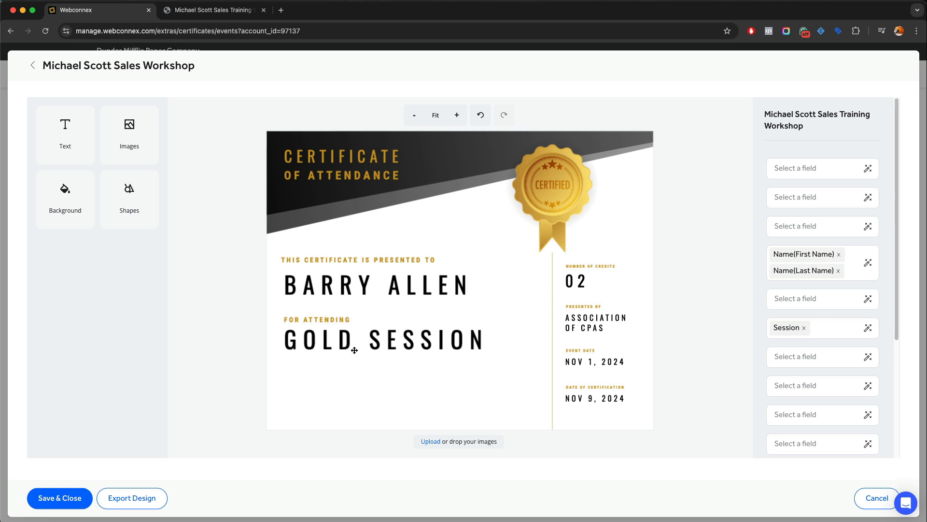
# Change the credits to 03, event date to MARCH 25 and certification date to MARCH 26
pyautogui.doubleClick(583, 281)
pyautogui.click(583, 281)
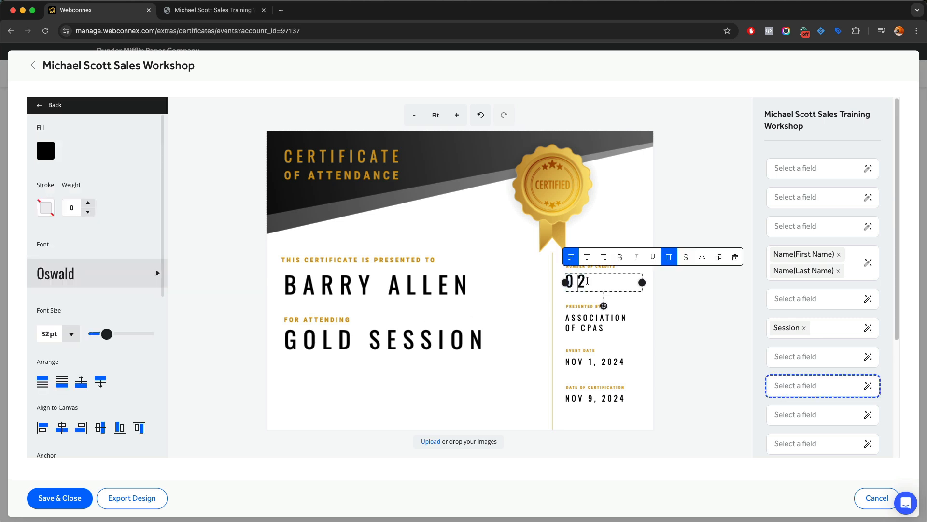
pyautogui.press('Delete')
pyautogui.write('3')
pyautogui.click(613, 347)
pyautogui.click(604, 328)
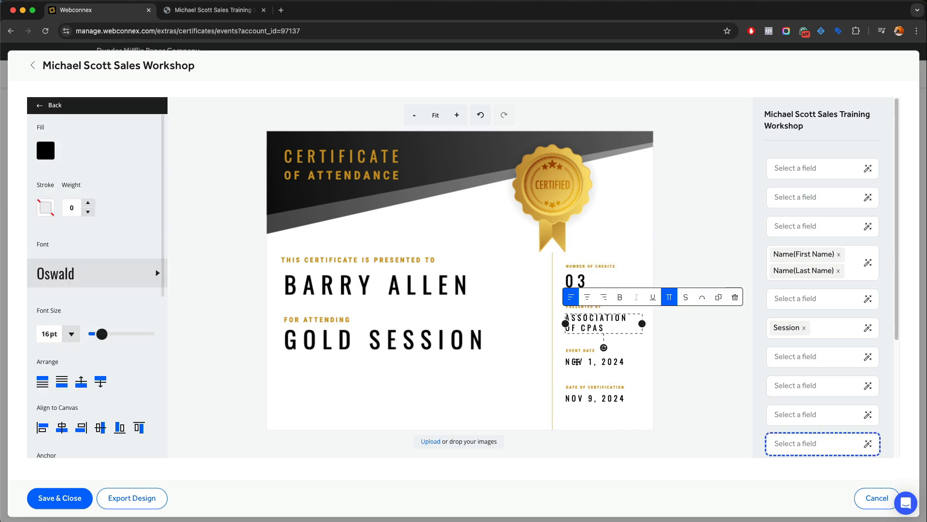
pyautogui.doubleClick(580, 362)
pyautogui.write('ARCH 25')
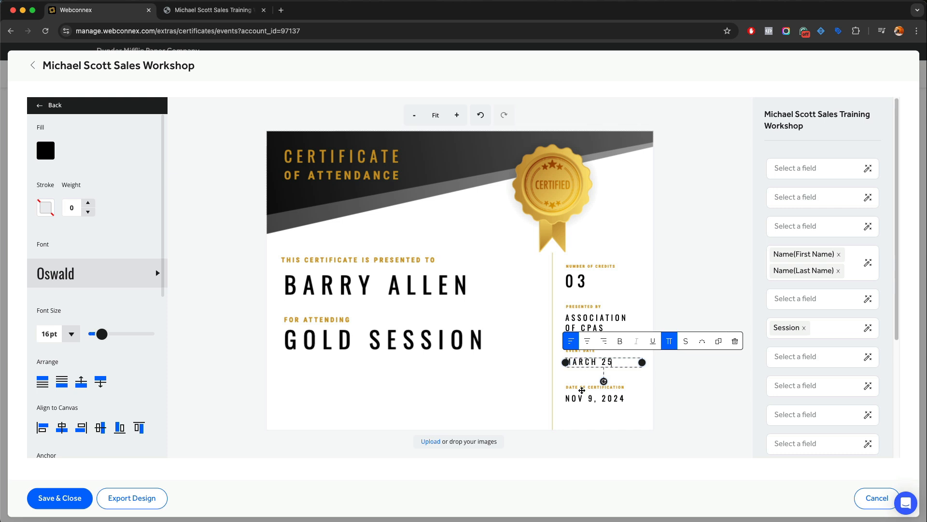
pyautogui.doubleClick(582, 399)
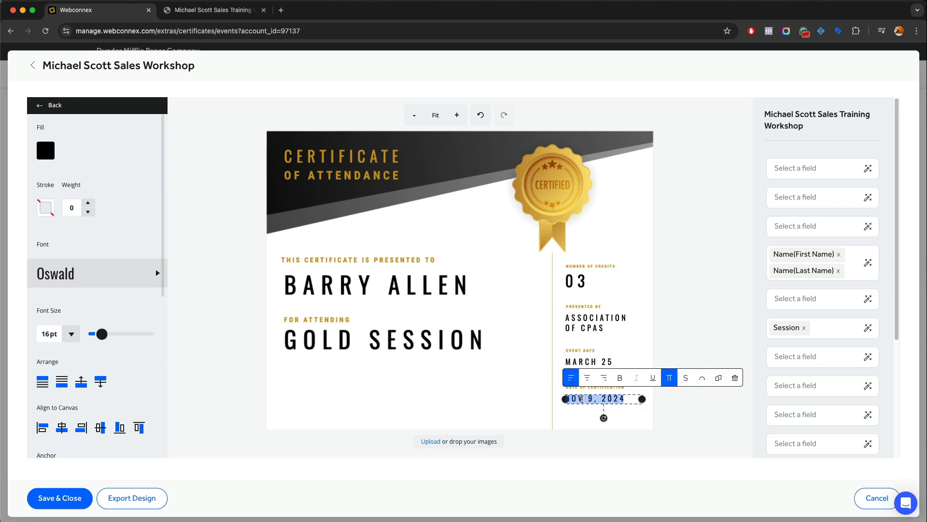
pyautogui.write('MARCH 26')
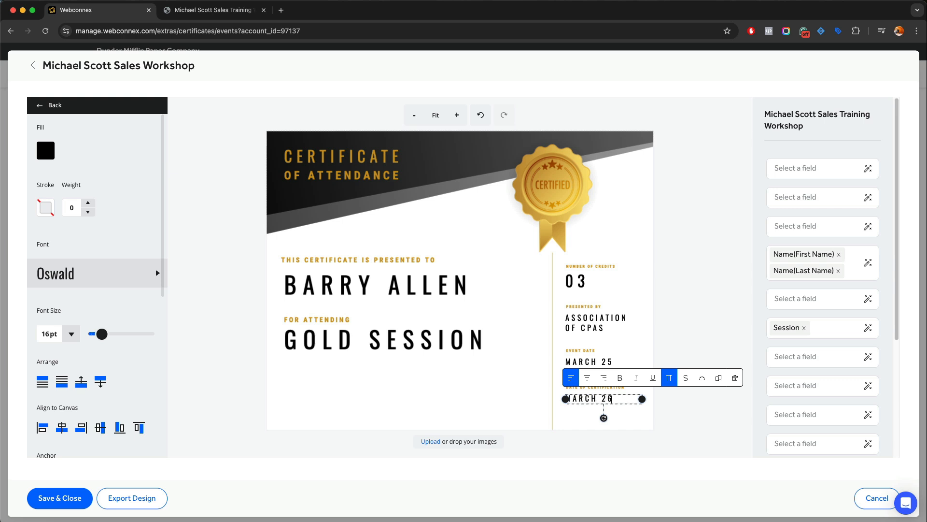
pyautogui.click(702, 282)
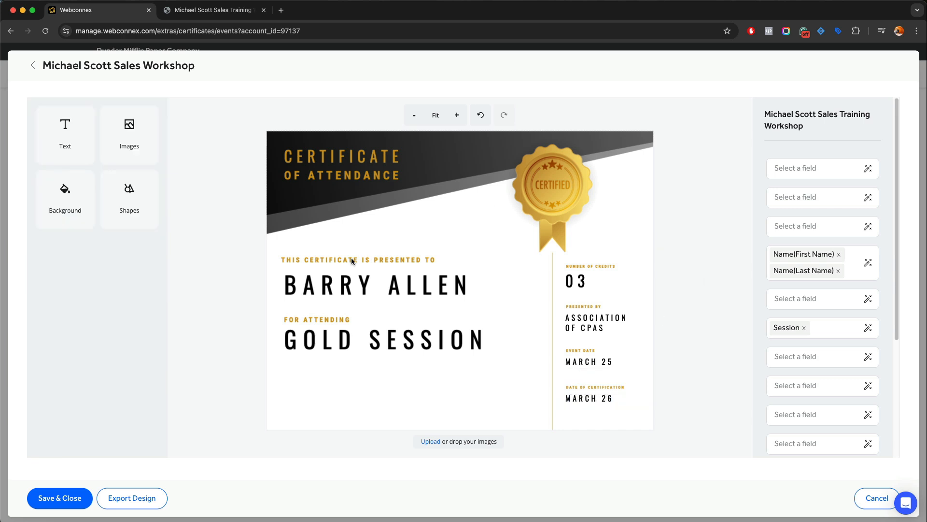
# Move the presented-to, name, For attending and session texts lower as one group
pyautogui.click(417, 261)
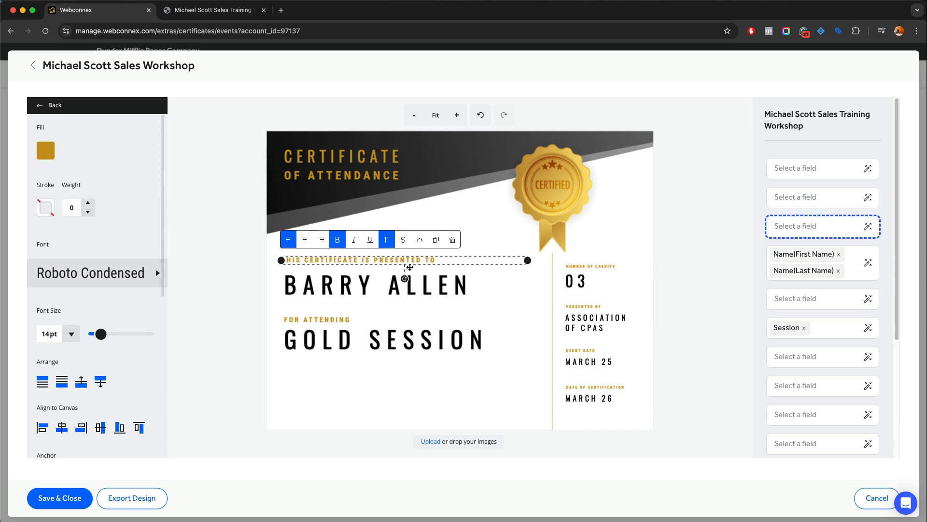
pyautogui.keyDown('shift'); pyautogui.click(377, 285); pyautogui.keyUp('shift')
pyautogui.keyDown('shift'); pyautogui.click(334, 320); pyautogui.keyUp('shift')
pyautogui.keyDown('shift'); pyautogui.click(335, 337); pyautogui.keyUp('shift')
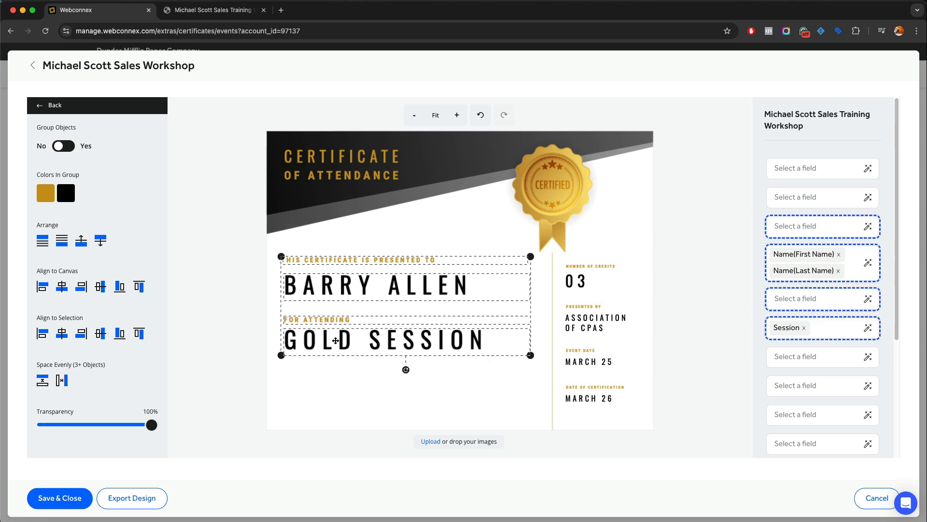
pyautogui.moveTo(335, 337); pyautogui.dragTo(335, 377)
pyautogui.click(340, 263)
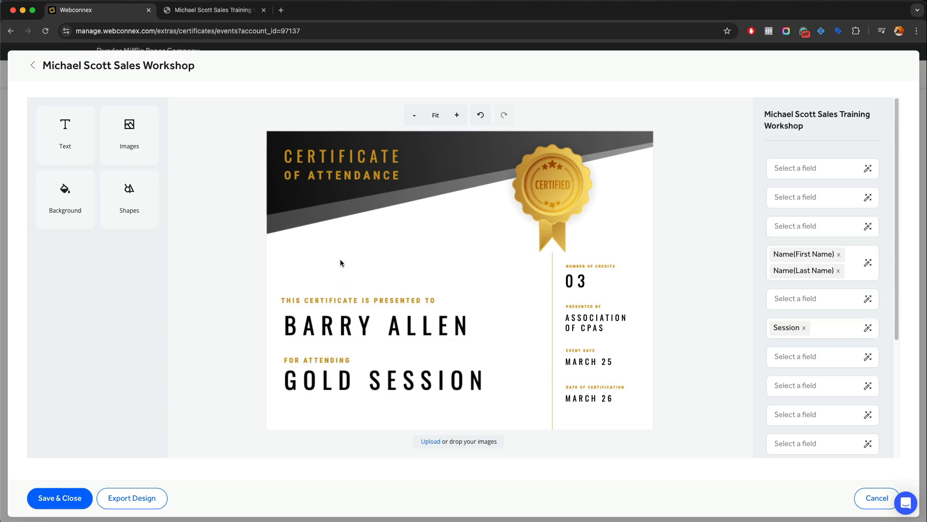
# Upload Logo.jpg from the computer and add it to the centre of the certificate
pyautogui.click(116, 138)
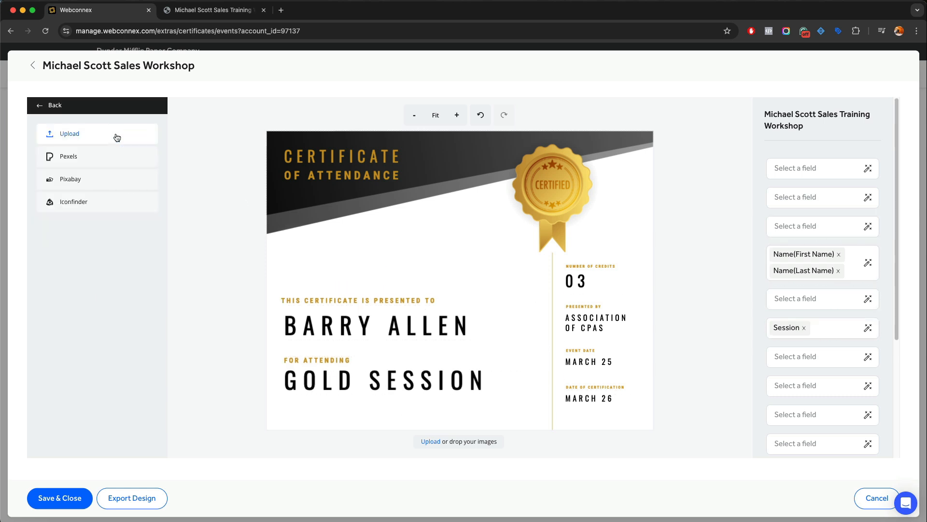
pyautogui.click(117, 138)
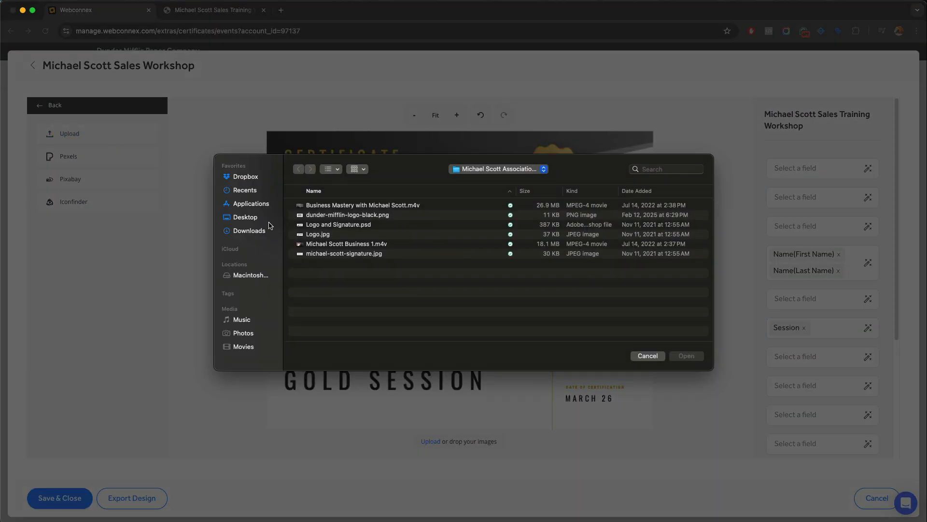
pyautogui.click(307, 233)
pyautogui.click(686, 355)
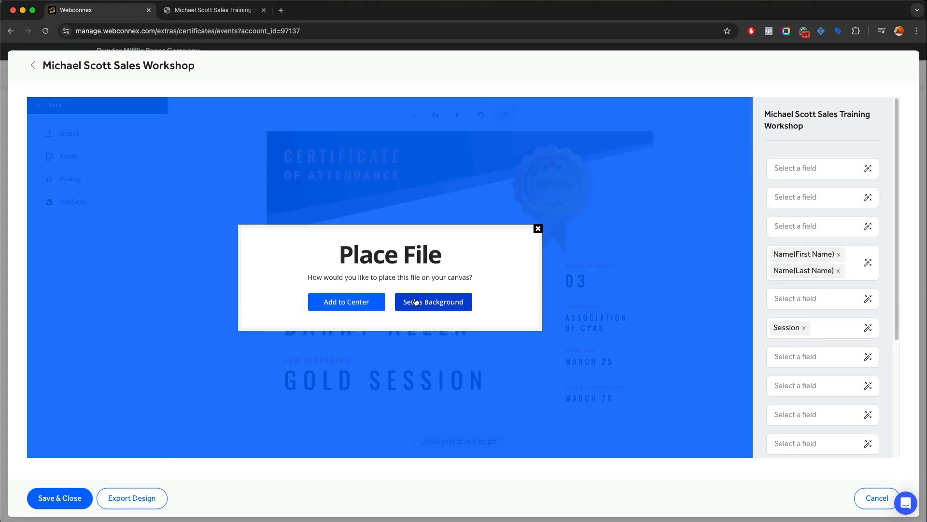
pyautogui.click(373, 302)
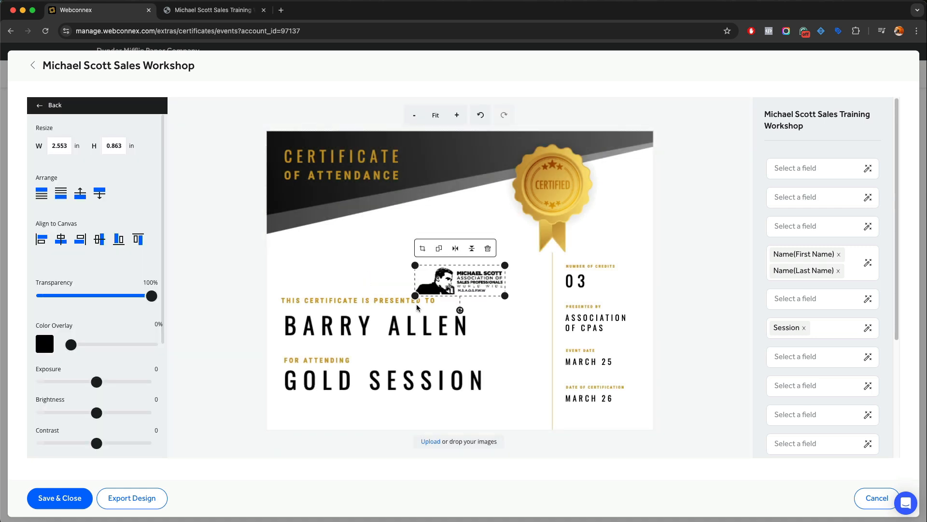
# Position the logo on the left, just above the presented-to caption
pyautogui.moveTo(465, 289); pyautogui.dragTo(473, 207)
pyautogui.click(500, 261)
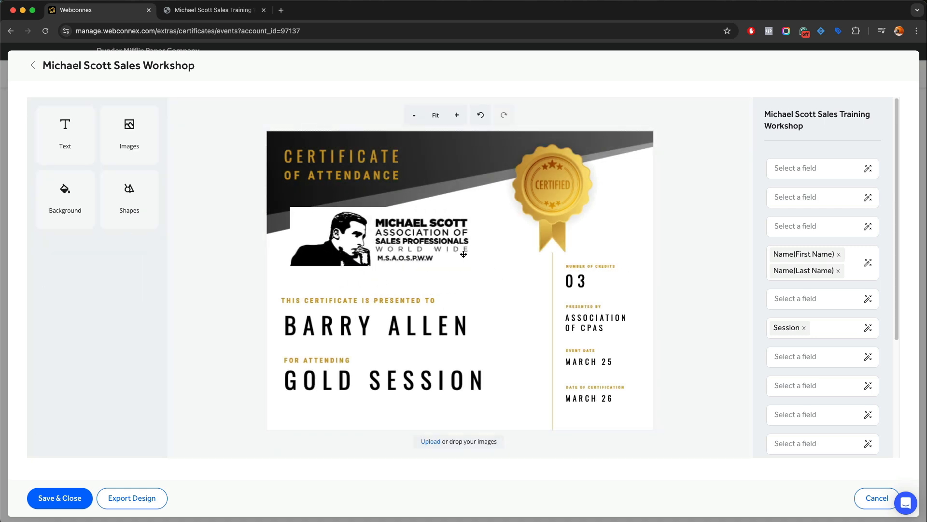
pyautogui.moveTo(456, 250); pyautogui.dragTo(448, 274)
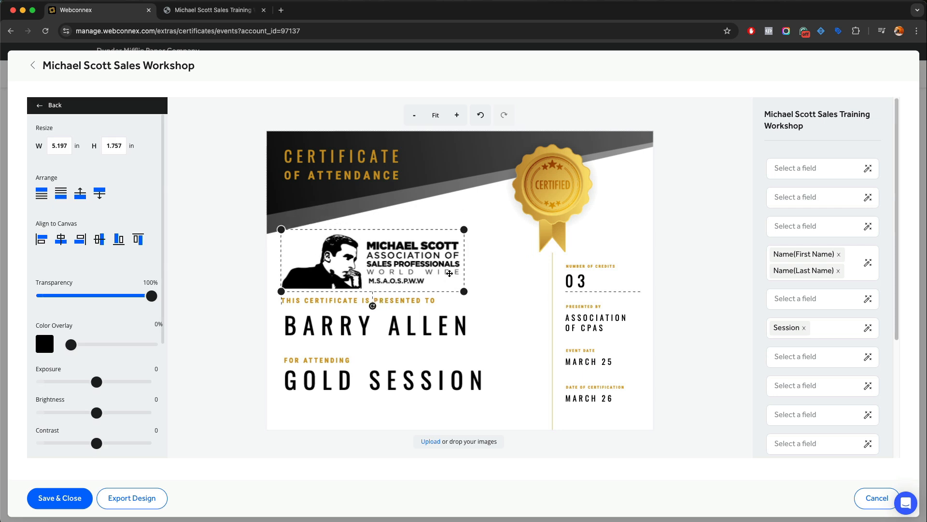
pyautogui.click(468, 272)
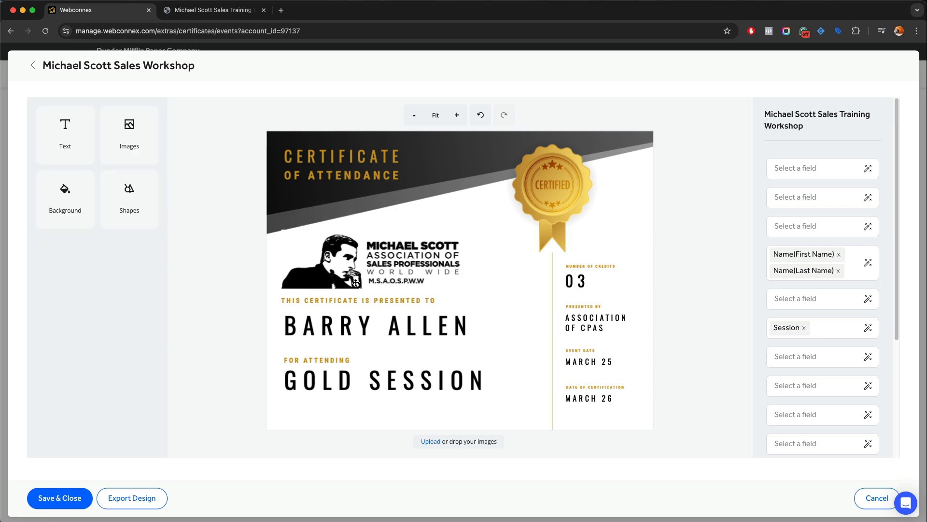
pyautogui.moveTo(340, 255); pyautogui.dragTo(340, 257)
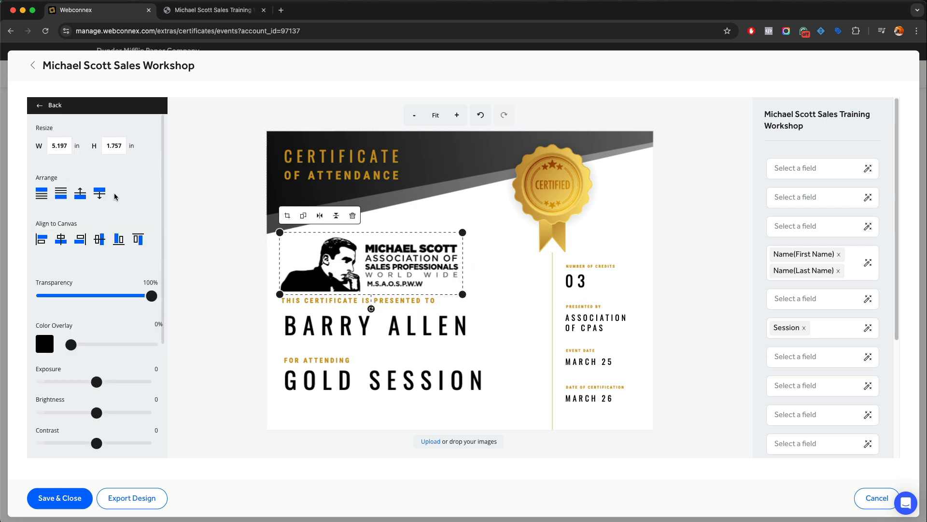
pyautogui.click(203, 202)
# Upload the signature jpg from the computer and add it to the certificate
pyautogui.click(140, 151)
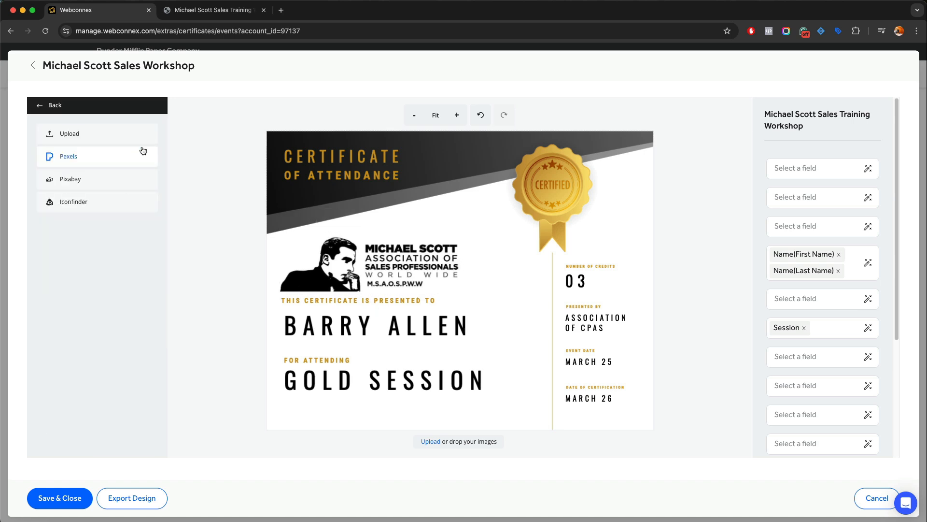
pyautogui.click(95, 139)
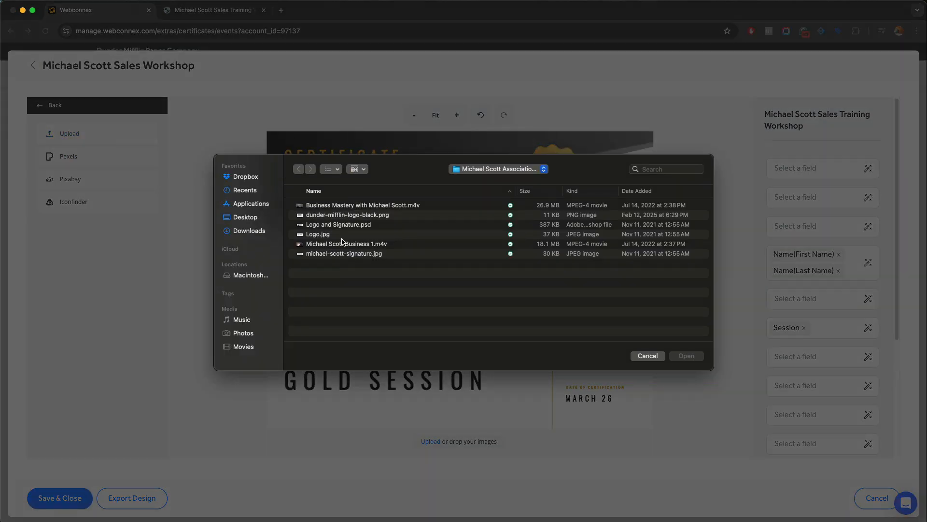
pyautogui.click(360, 254)
pyautogui.click(685, 356)
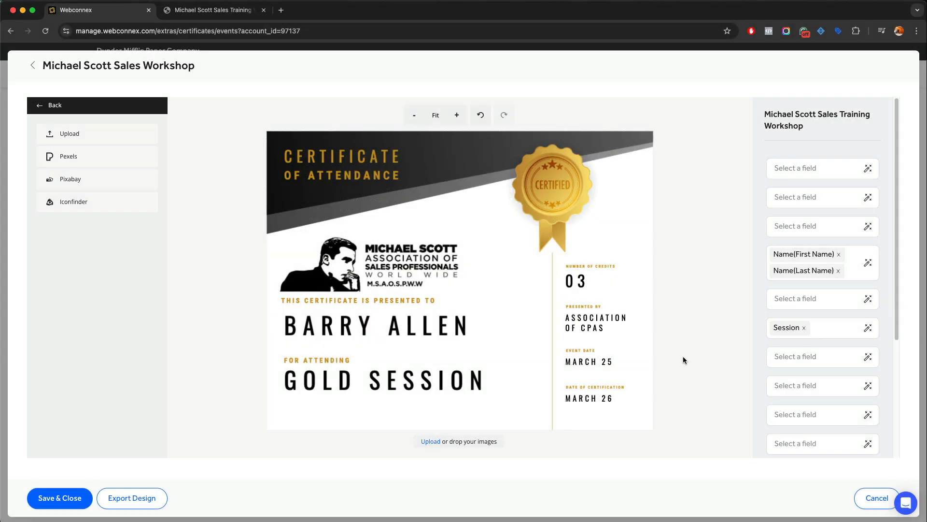
pyautogui.click(362, 302)
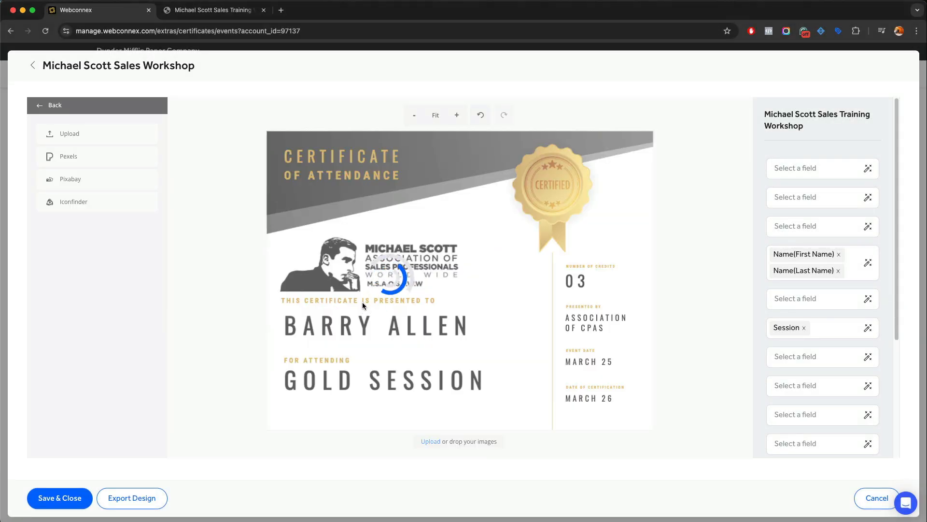
# Move the signature beneath GOLD SESSION and shrink it to 1.841 × 0.622 in
pyautogui.moveTo(444, 279)
pyautogui.mouseDown()
pyautogui.moveTo(477, 411)
pyautogui.moveTo(464, 416)
pyautogui.mouseUp()
pyautogui.moveTo(525, 432); pyautogui.dragTo(430, 408)
pyautogui.click(543, 443)
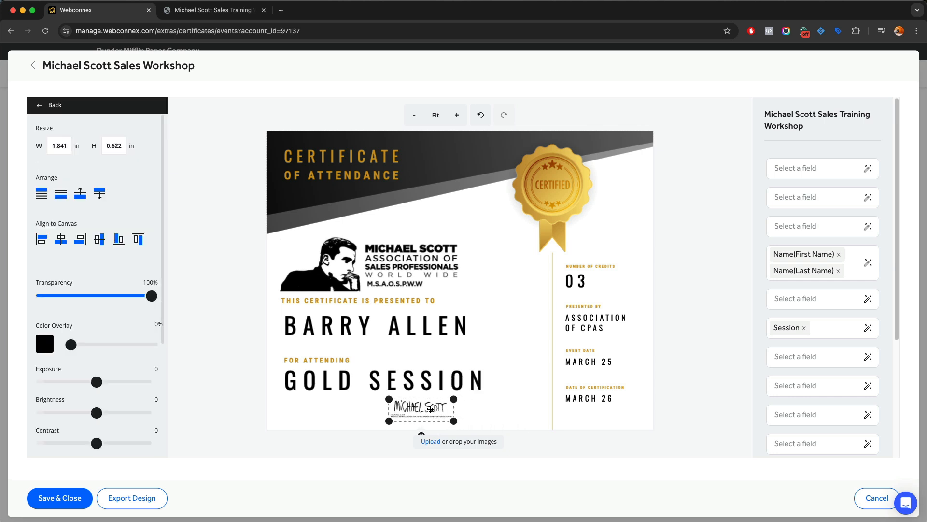
pyautogui.click(551, 407)
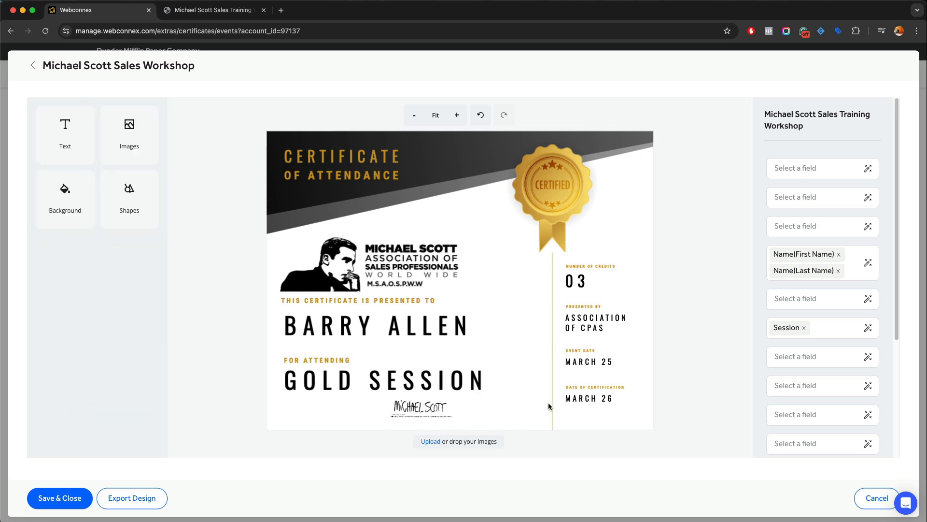
# Verify the recipient name and GOLD SESSION text fields, then save and close the certificate design
pyautogui.click(361, 327)
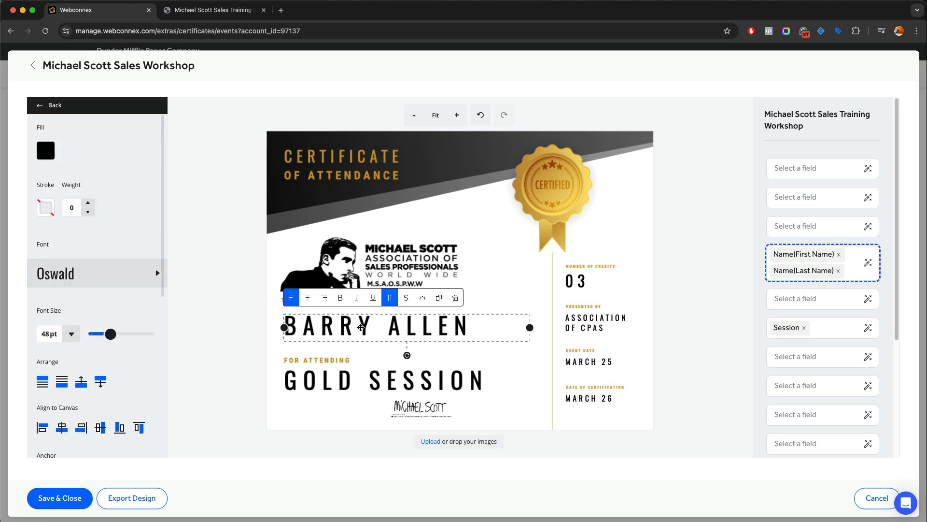
pyautogui.click(363, 383)
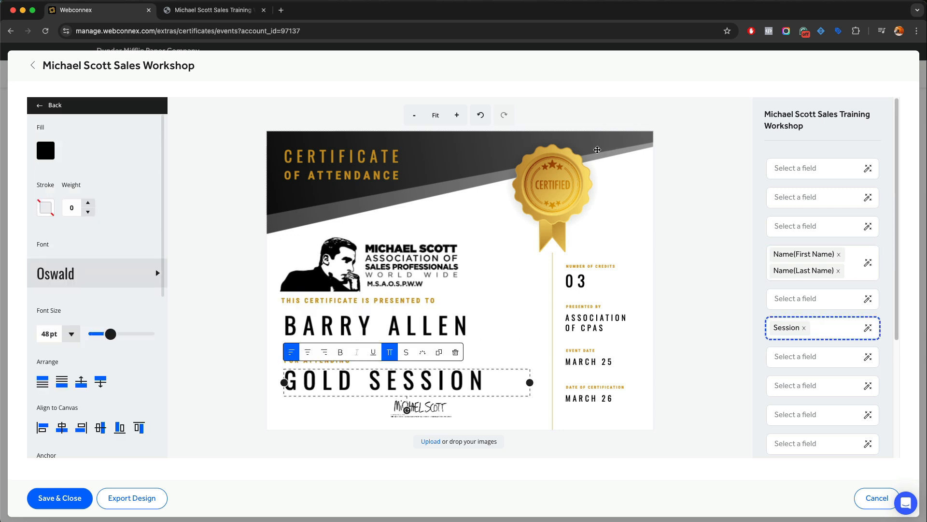
pyautogui.click(682, 216)
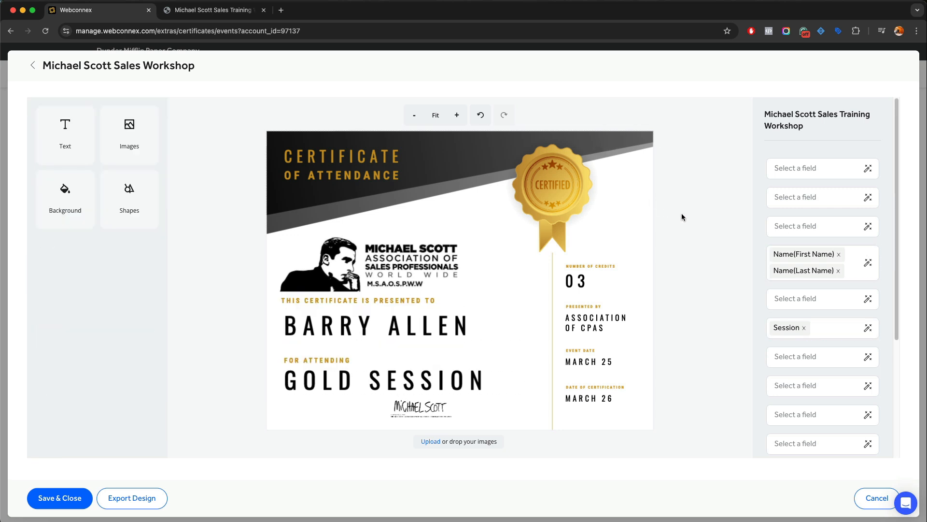
pyautogui.click(50, 502)
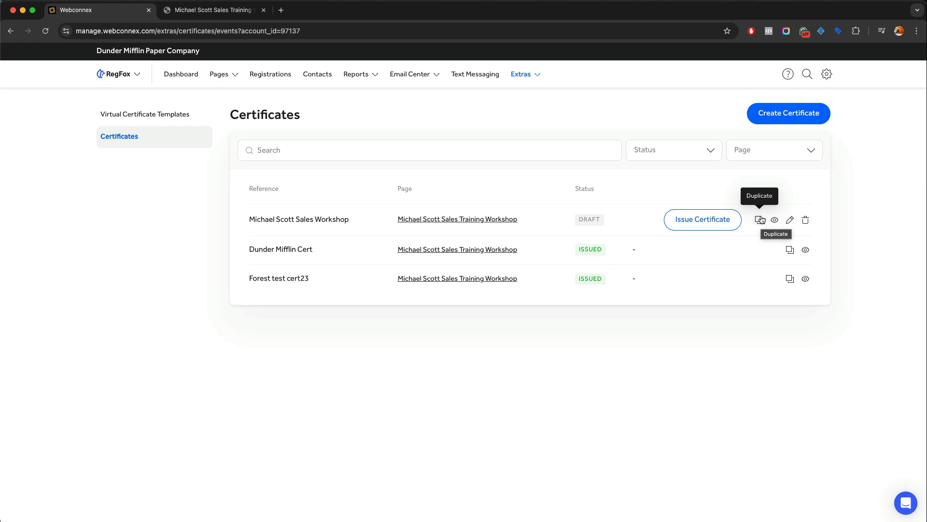
# Start issuing the workshop certificate, unchecking and rechecking one registrant so all three remain
pyautogui.click(721, 223)
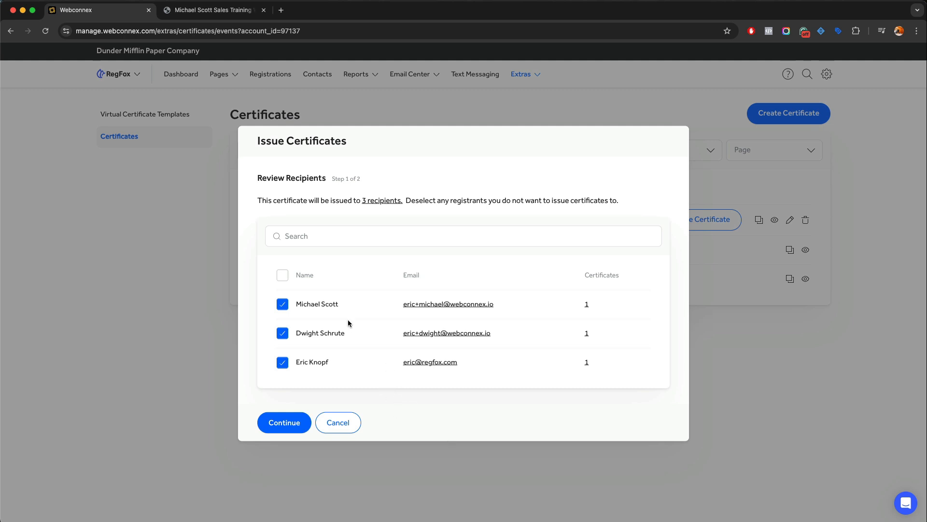
pyautogui.click(283, 305)
pyautogui.click(283, 306)
# Email the certificates with subject 'Your Certificate of Attendance is Here', sender details and a thank-you message
pyautogui.click(302, 428)
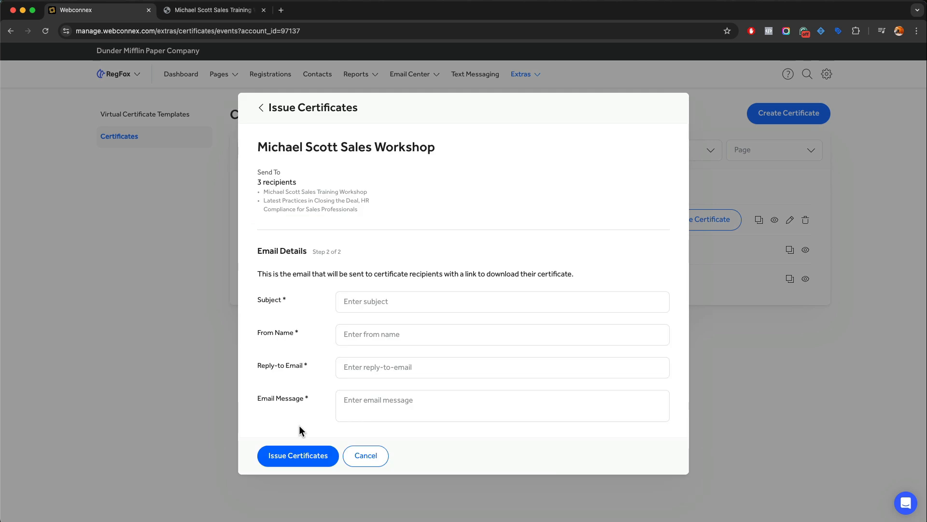
pyautogui.click(342, 302)
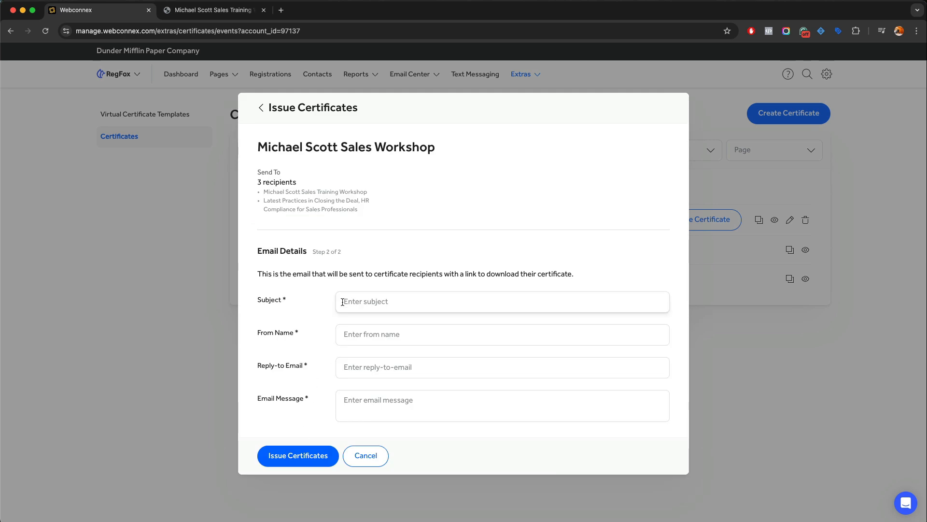
pyautogui.write('Your Certificate of Attendance is Here')
pyautogui.click(338, 330)
pyautogui.write('Michael Scott')
pyautogui.press('Tab')
pyautogui.press('Tab')
pyautogui.write('Thank you for attending our event. Your certificate of attendance is attached.')
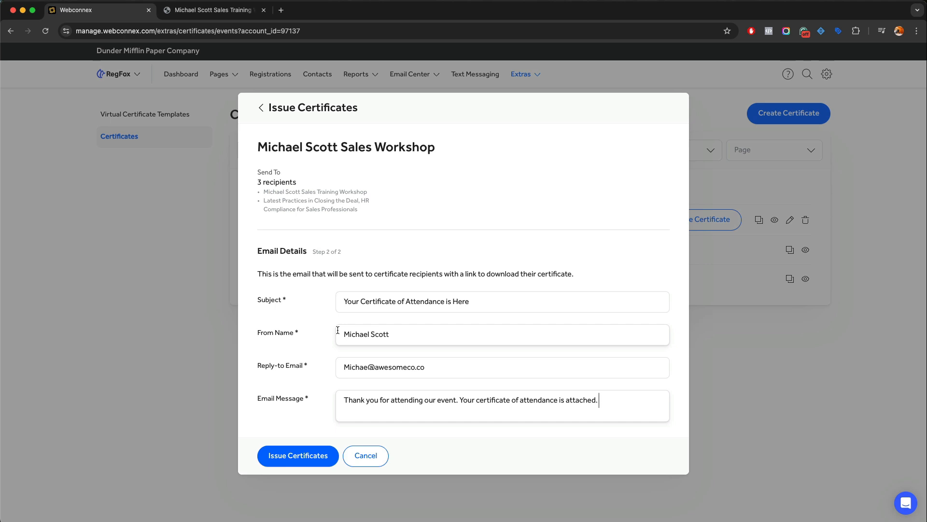
pyautogui.click(311, 455)
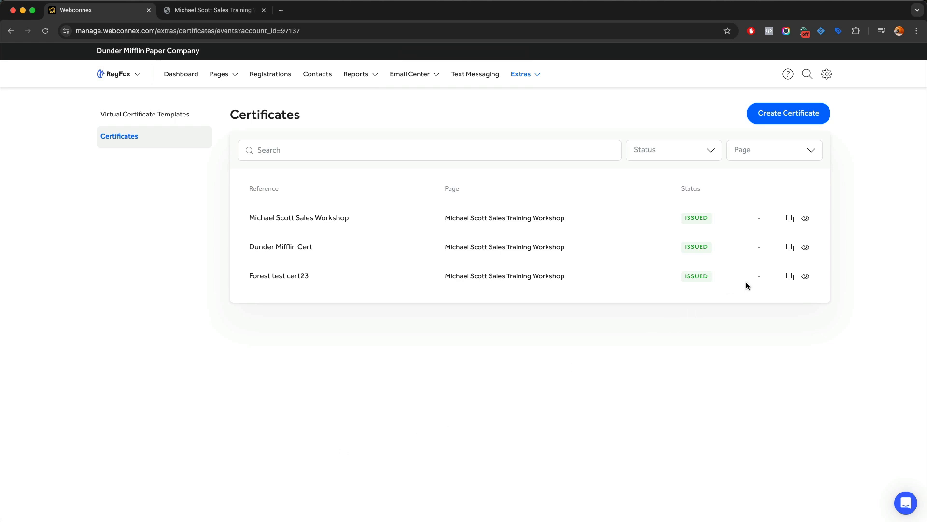
# Download one registrant's personalized certificate as certificate (4).pdf and open it
pyautogui.click(806, 218)
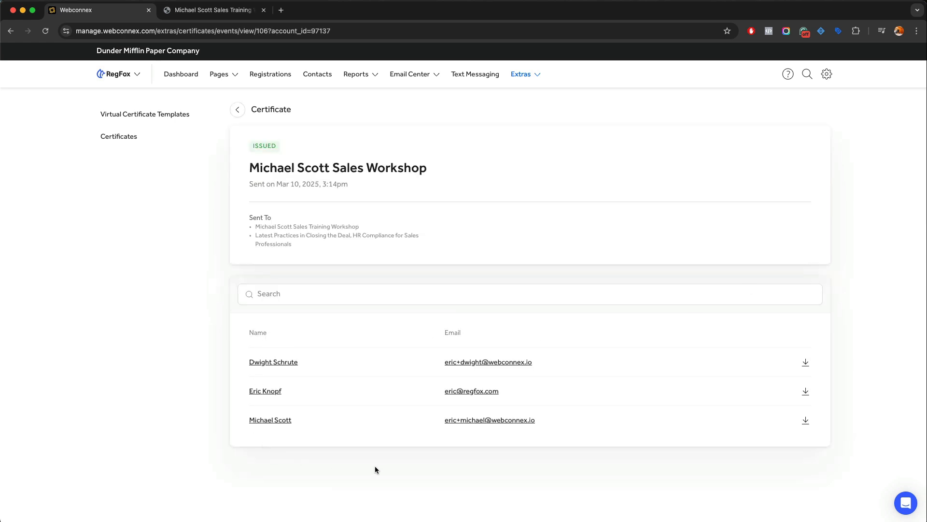
pyautogui.click(805, 422)
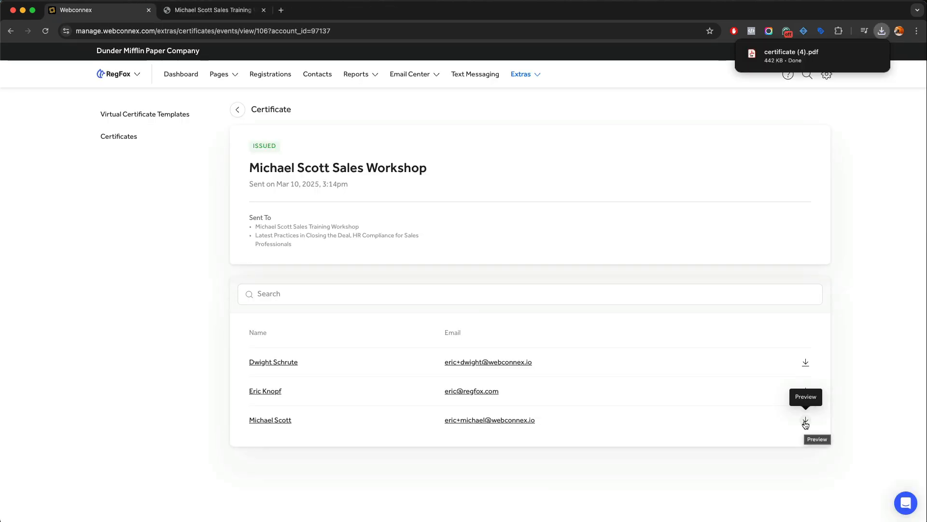
pyautogui.click(784, 61)
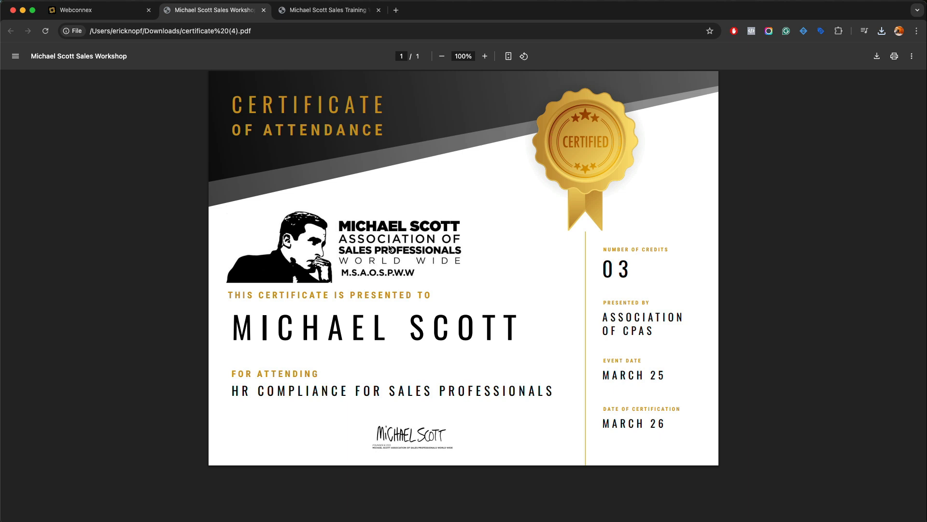
# Close the reviewed certificate PDF tab
pyautogui.click(263, 10)
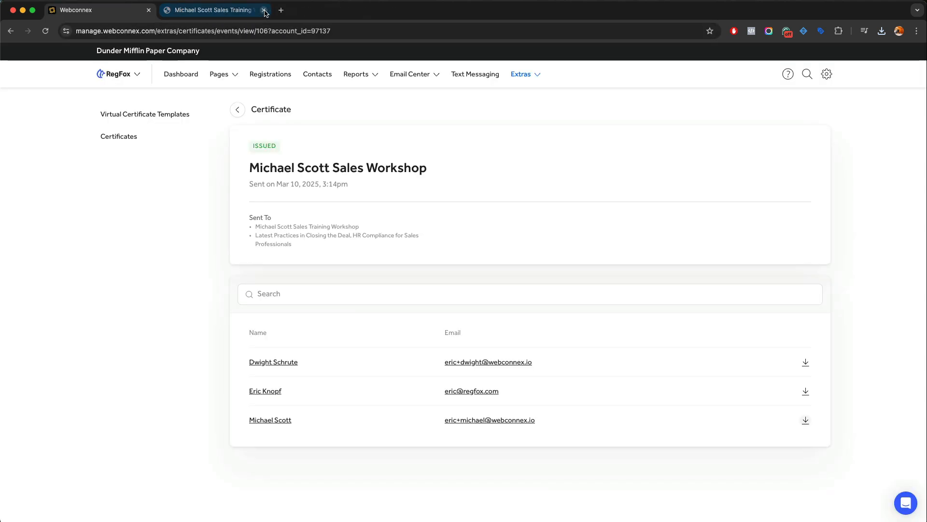